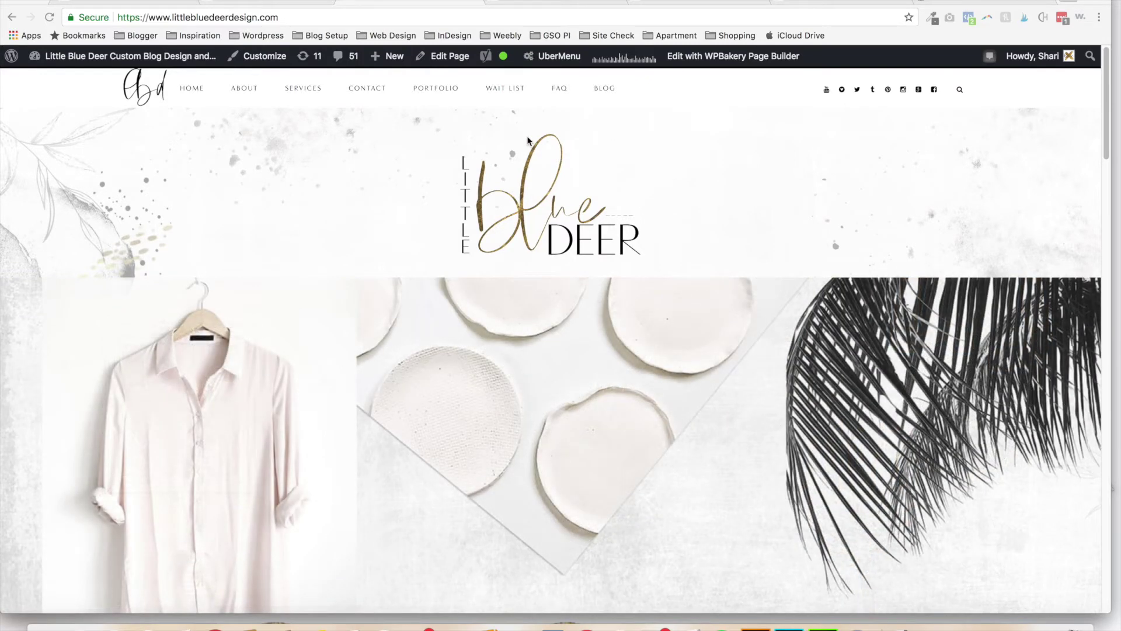
Step: Switch to the live Privacy Policy page and scroll back to its top
click(164, 2)
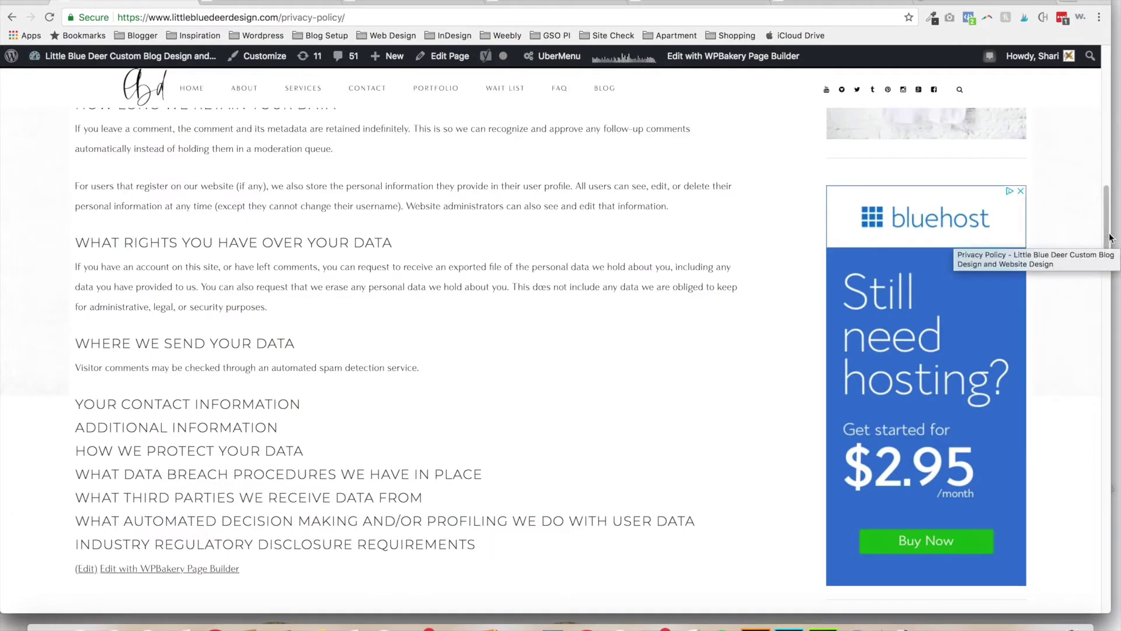
drag(1111, 237, 1104, 99)
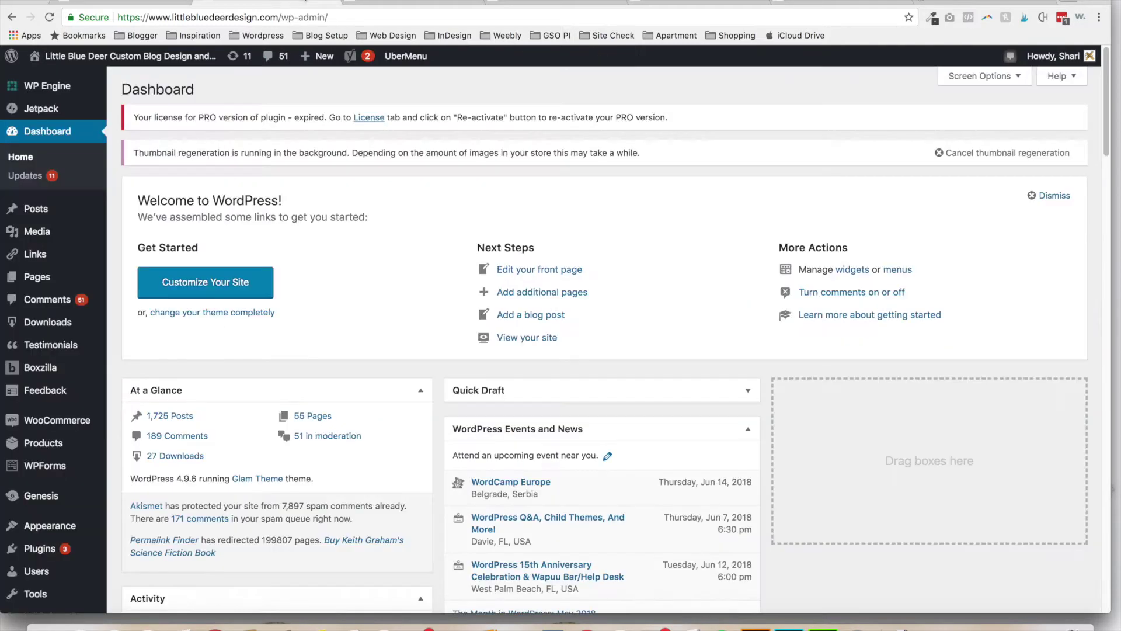
Step: Open Dashboard > Updates and scroll through the available plugin and theme updates
click(25, 176)
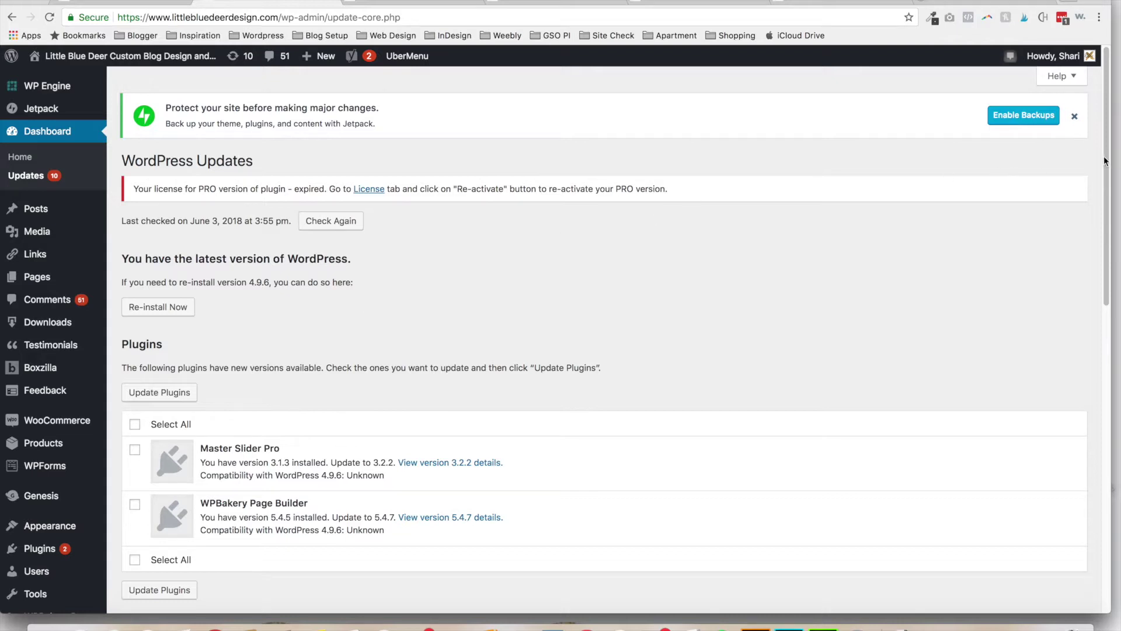
drag(1105, 161, 1109, 275)
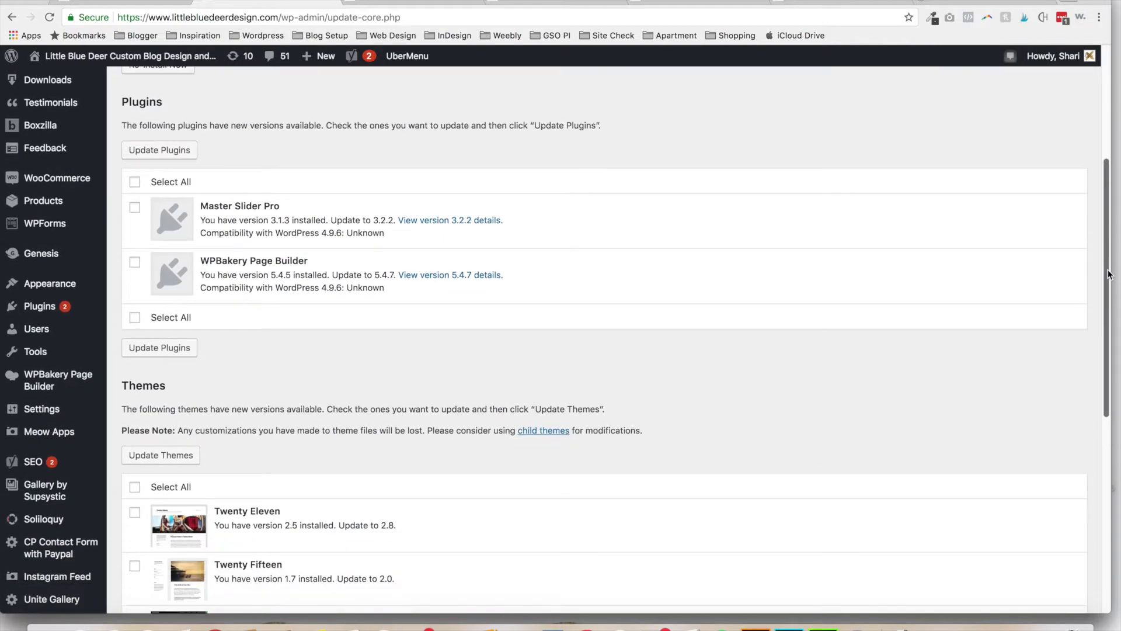
mouse_move(53, 409)
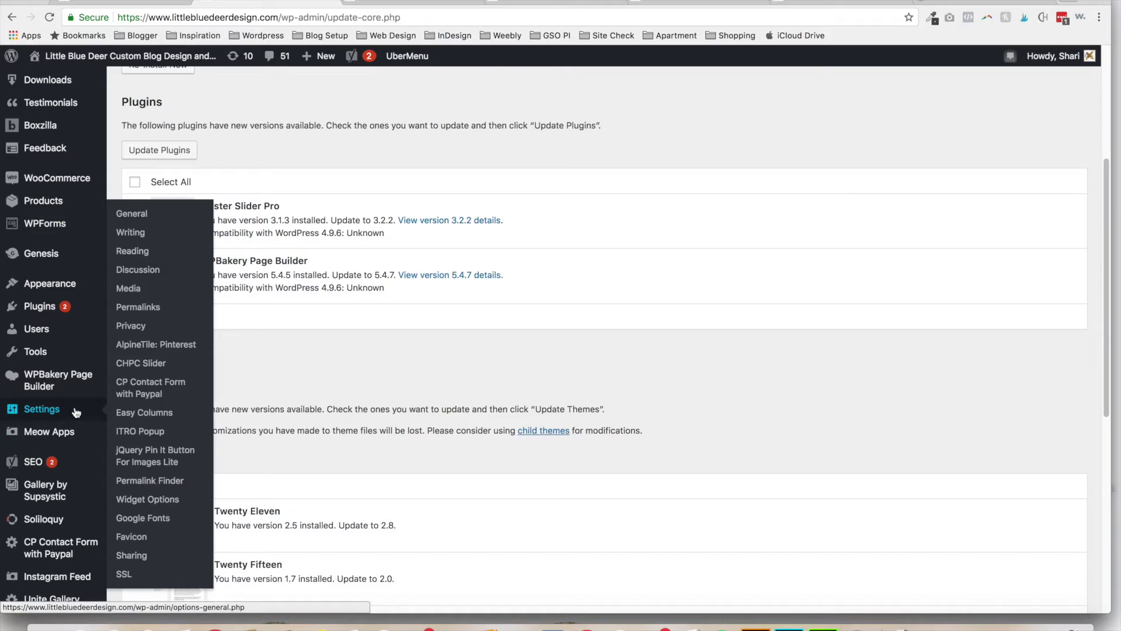
Step: Keep 'Privacy Policy' as the privacy page in Settings > Privacy, then view it live
click(131, 326)
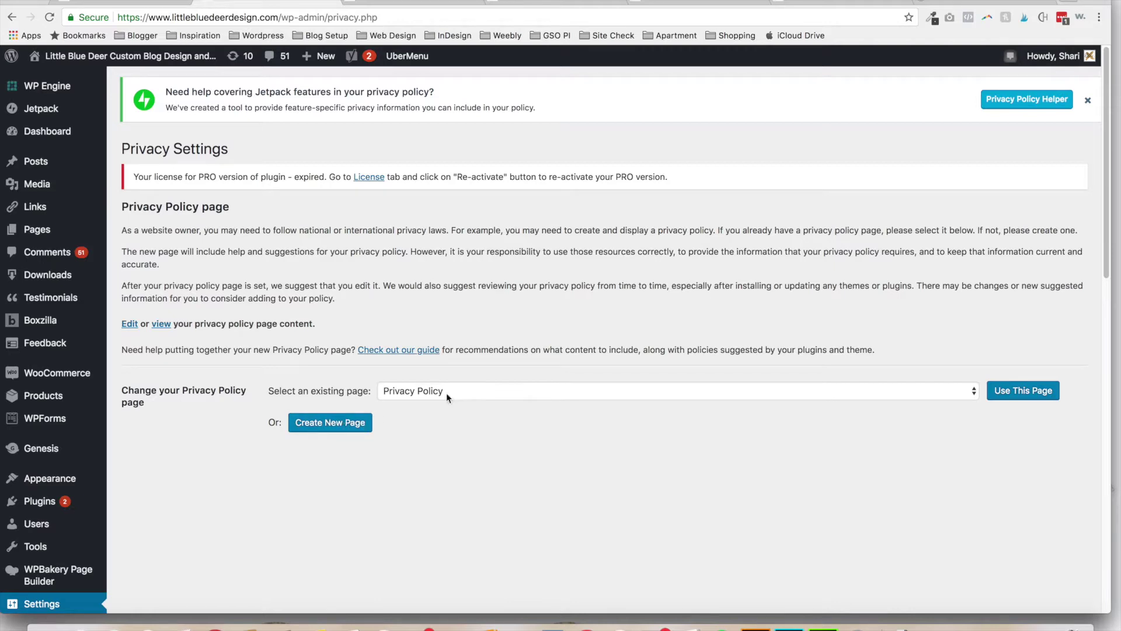
click(950, 402)
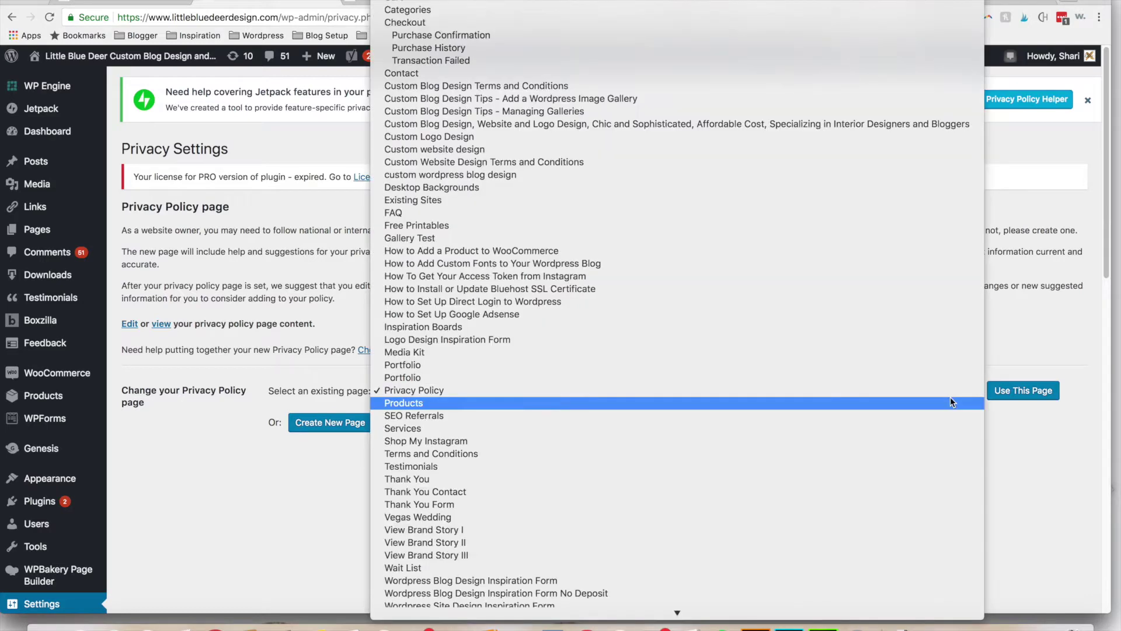
click(935, 389)
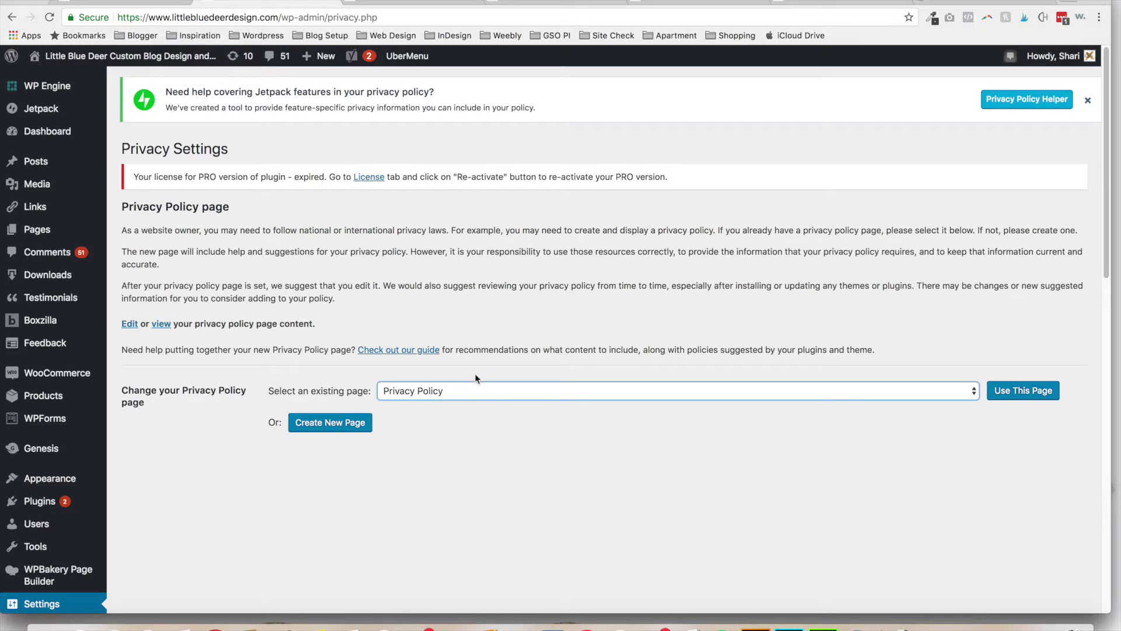
click(159, 3)
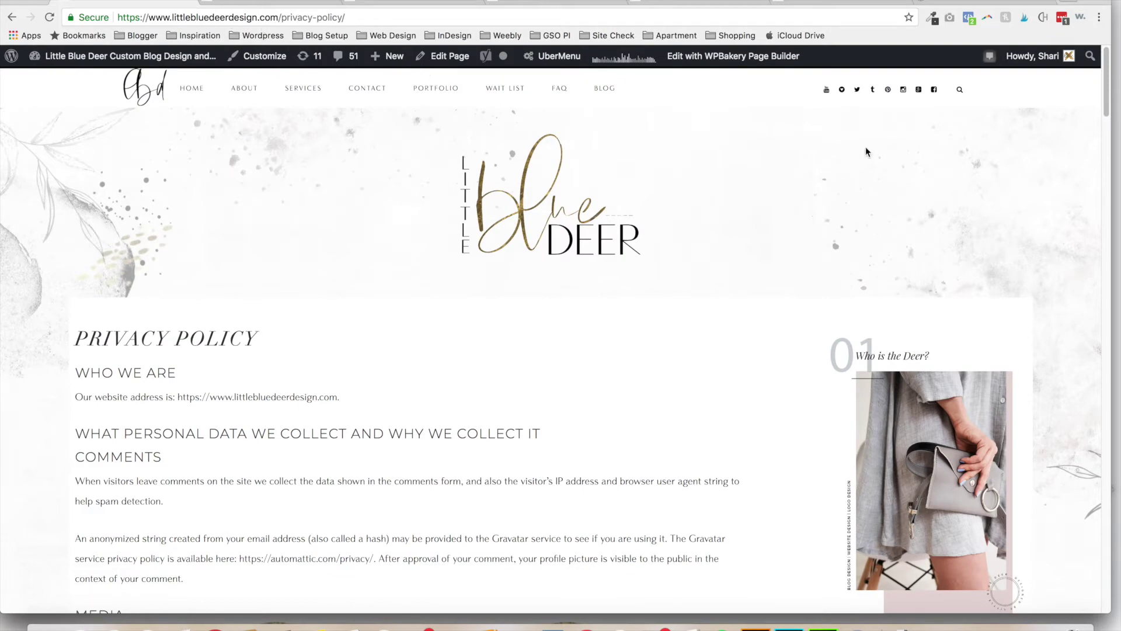
mouse_move(1105, 88)
mouse_down()
mouse_move(1105, 124)
mouse_move(1105, 96)
mouse_up()
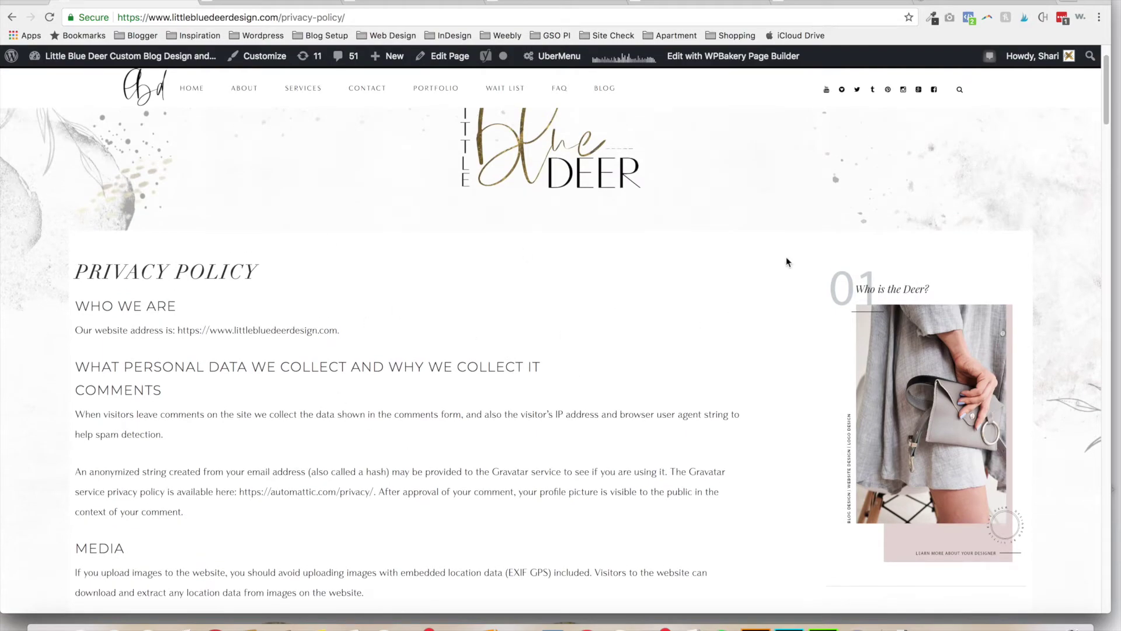
drag(1105, 96, 1118, 74)
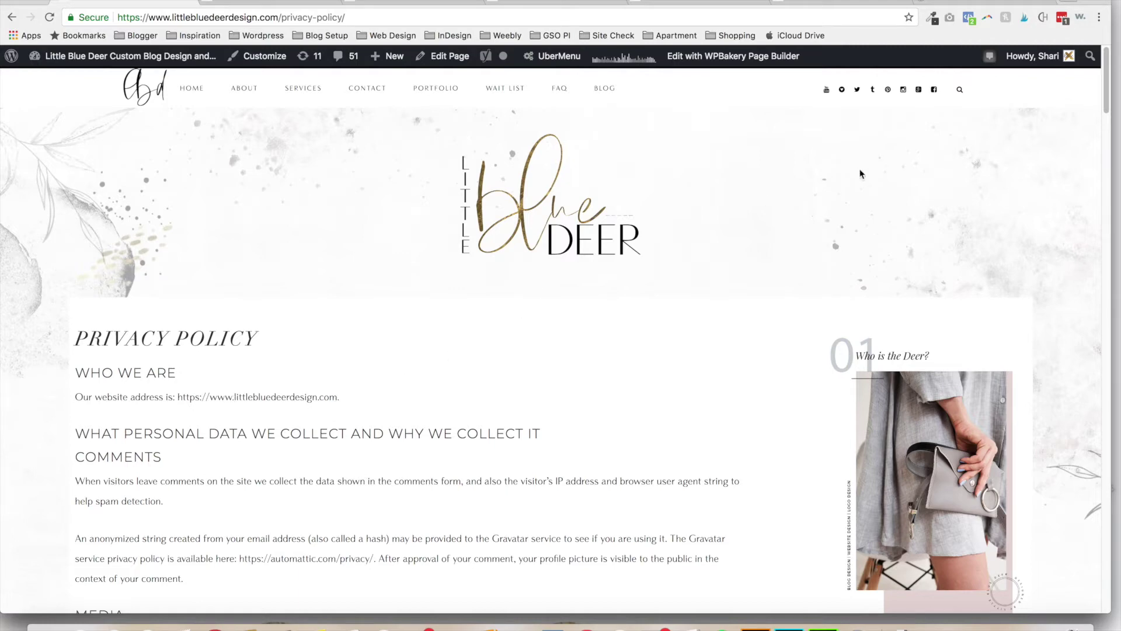
mouse_move(1106, 100)
mouse_down()
mouse_move(1095, 141)
mouse_move(1104, 92)
mouse_up()
drag(1104, 99, 1110, 557)
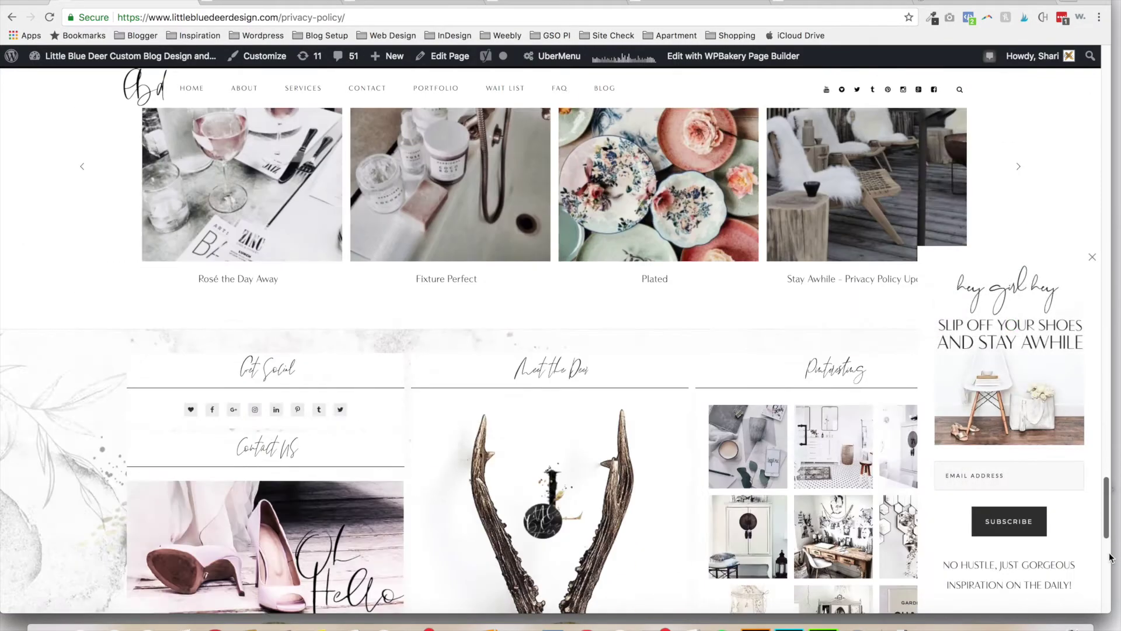
scroll(1104, 467, down, 7)
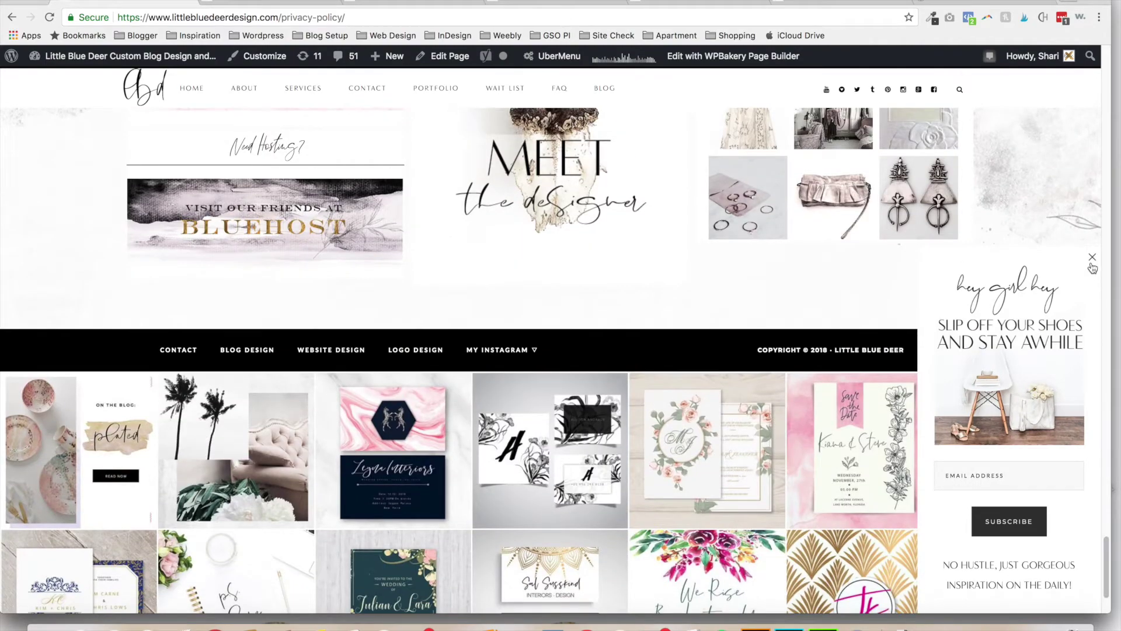
click(1091, 264)
scroll(1106, 601, down, 2)
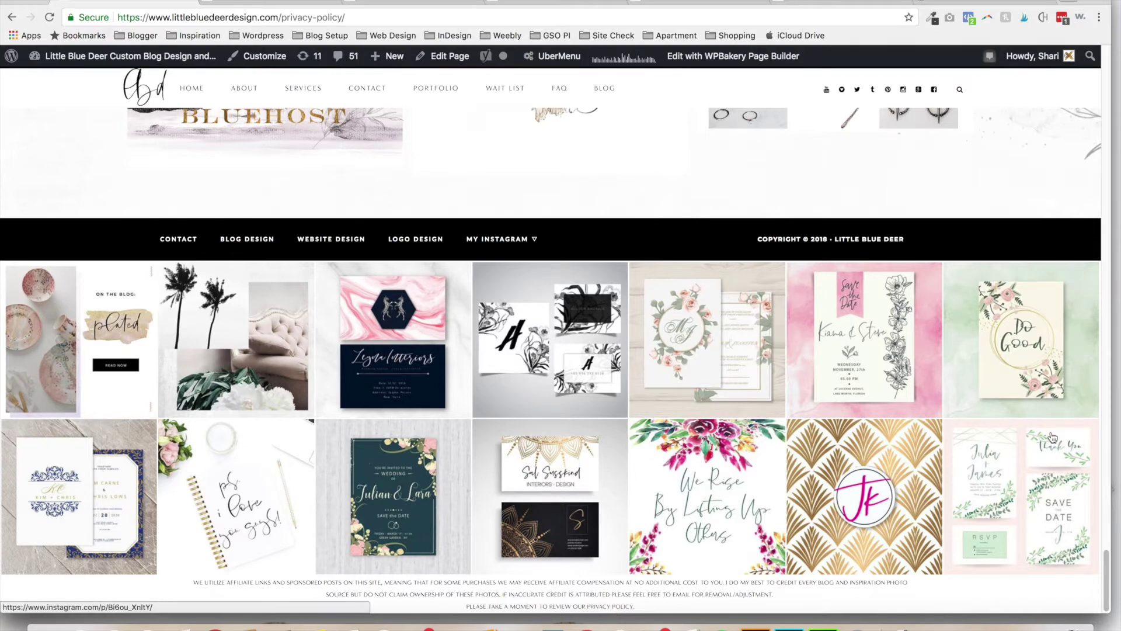
drag(1109, 586, 1107, 76)
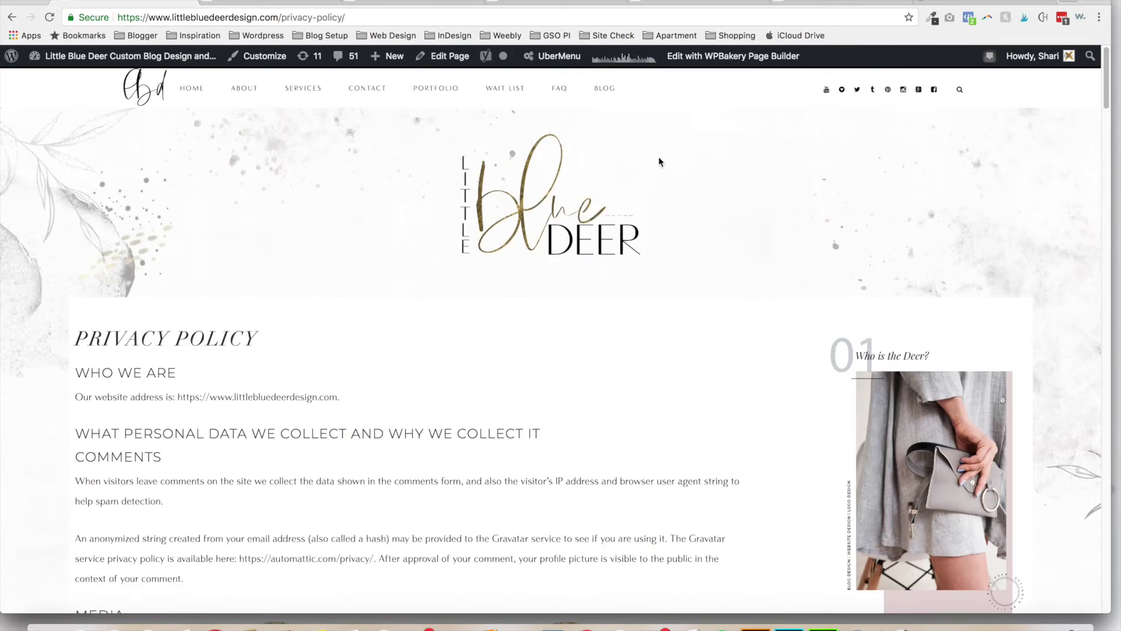
mouse_move(609, 104)
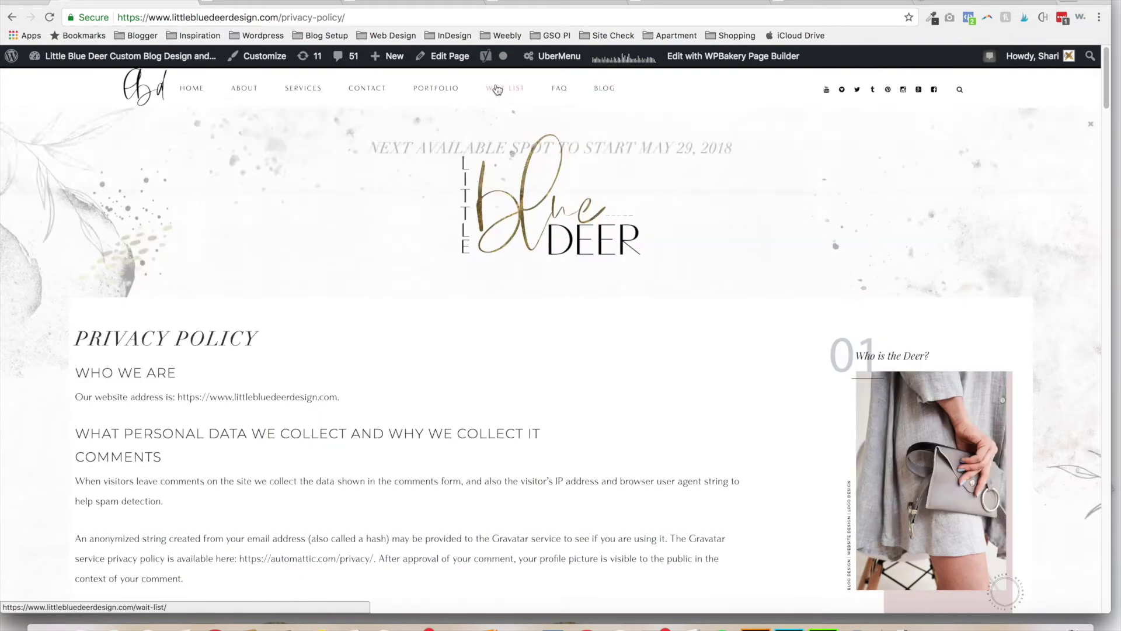
mouse_move(566, 96)
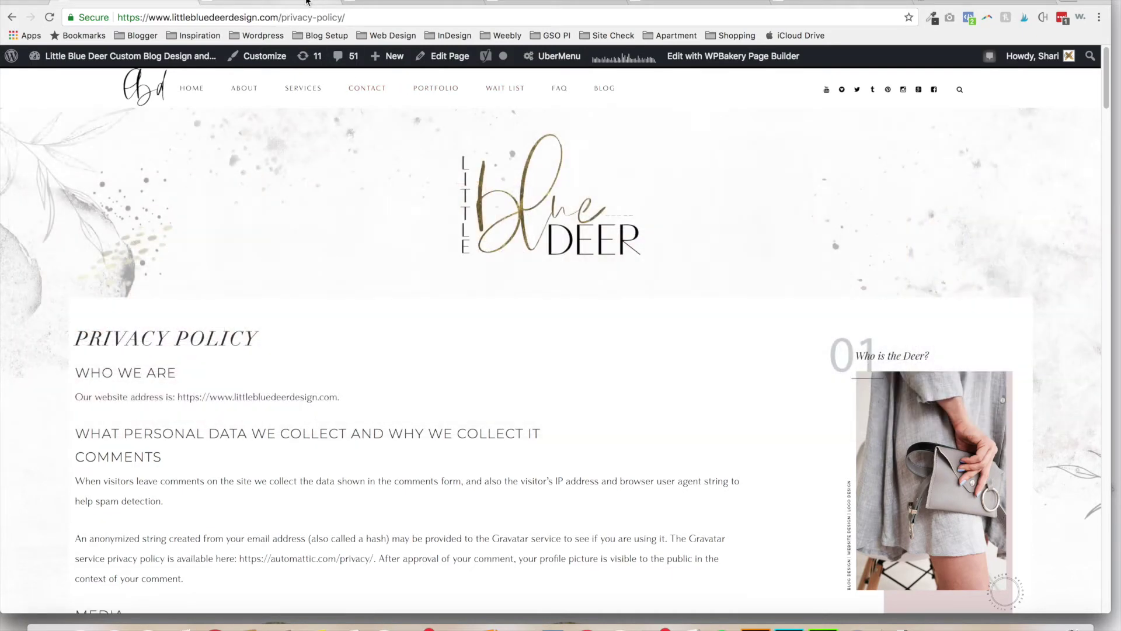
click(306, 1)
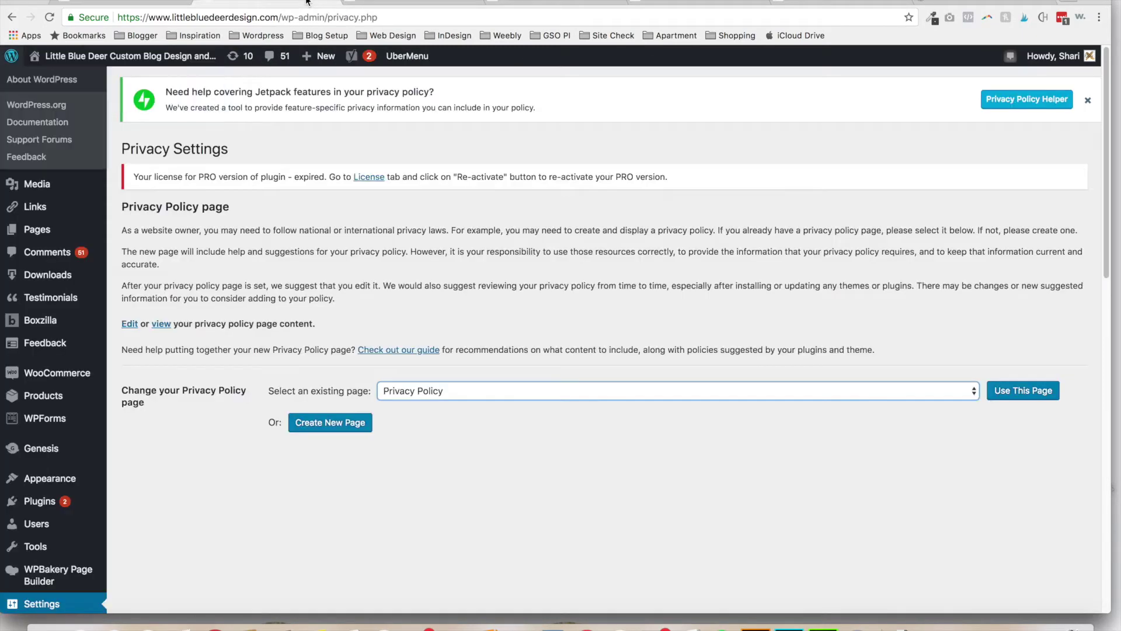
Step: Open the 'How to Manage WordPress Menus' tutorial post, then return to Privacy Settings
click(552, 2)
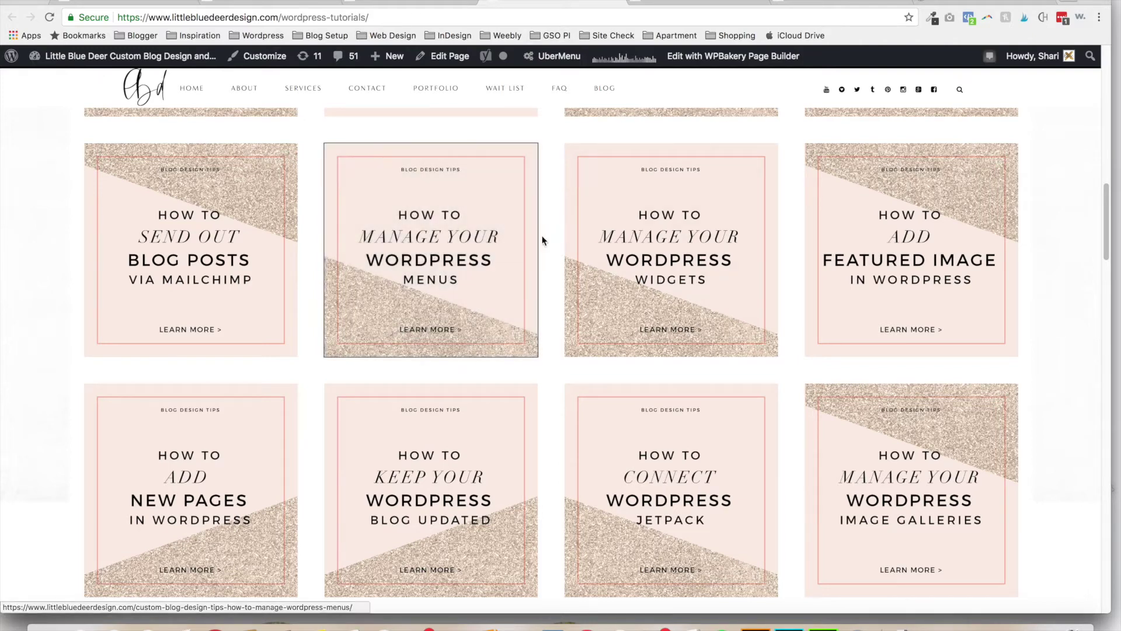
super+click(446, 233)
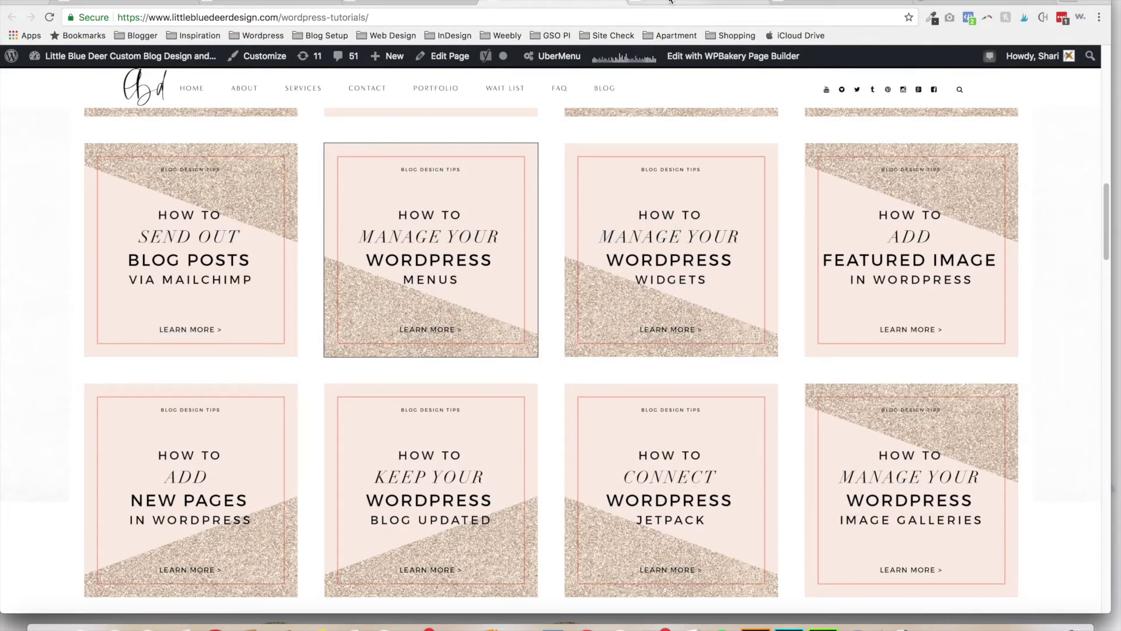
click(669, 2)
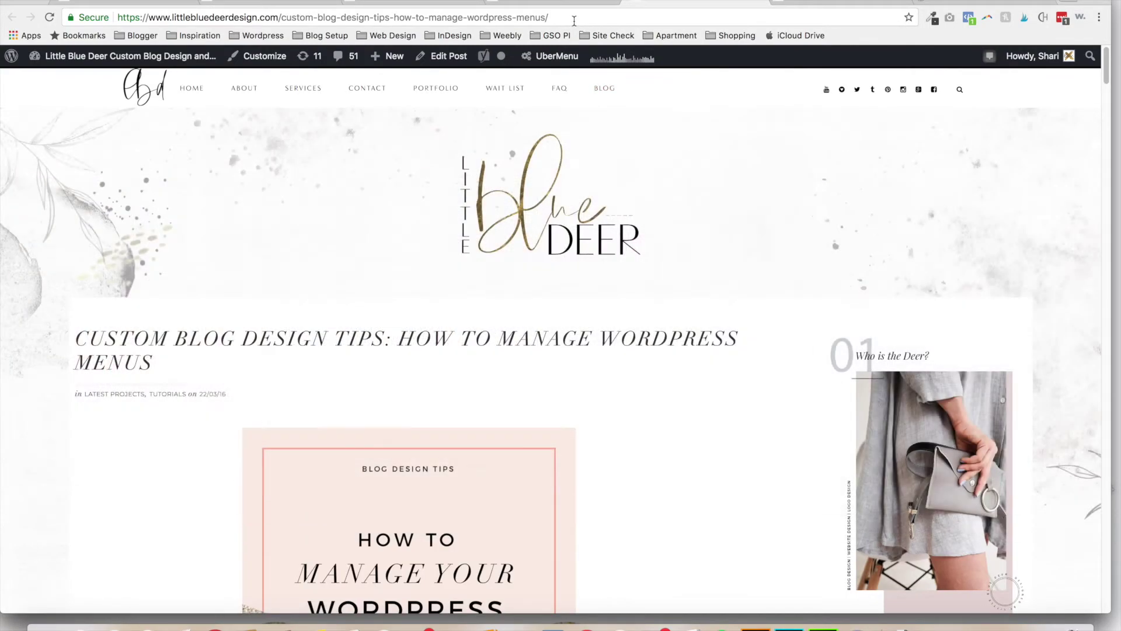
click(575, 18)
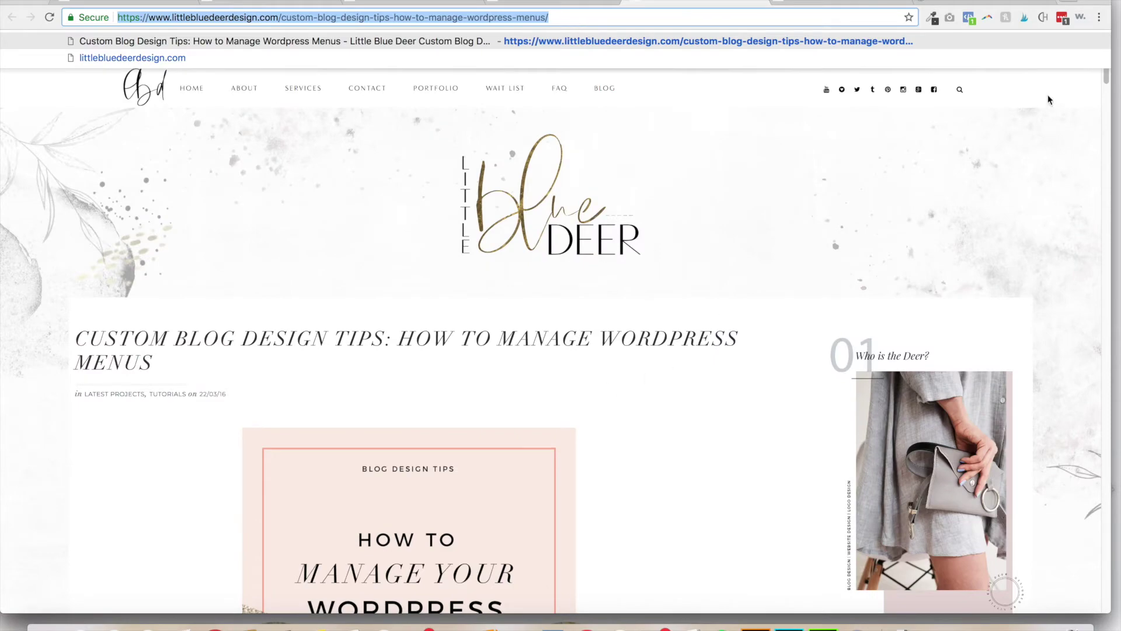
drag(1103, 82, 1114, 57)
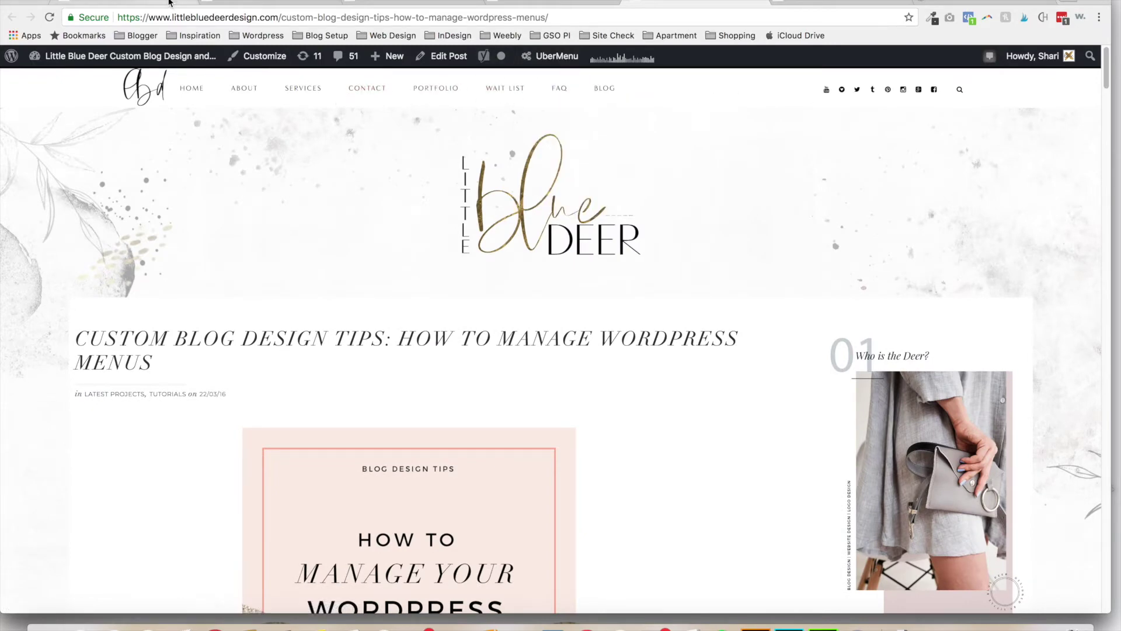
click(207, 2)
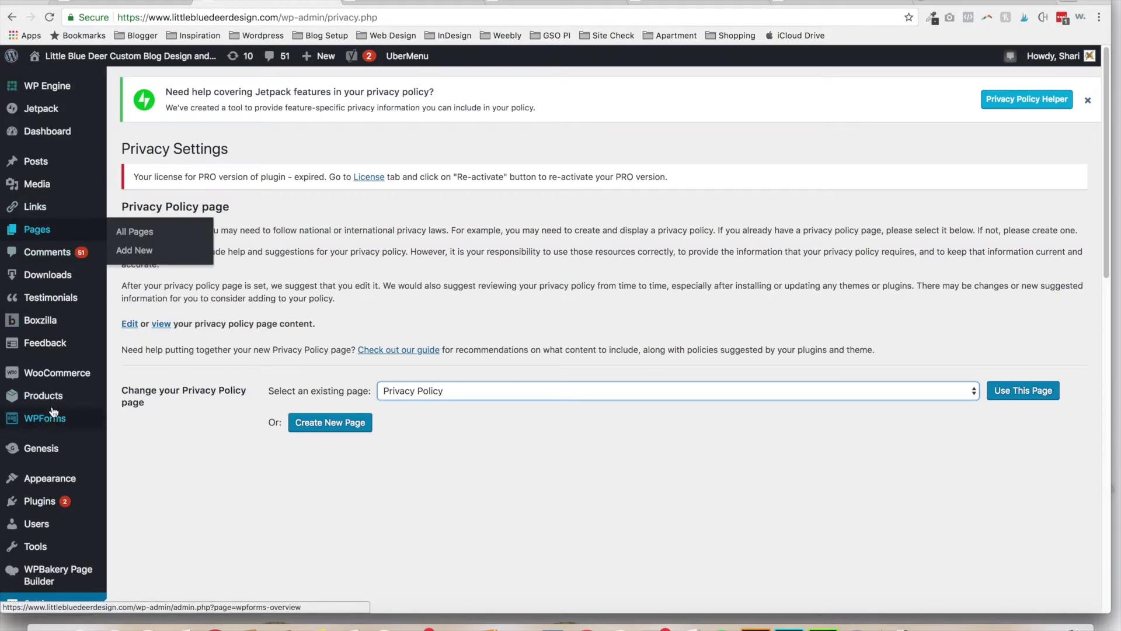
Step: Add the Privacy Policy page to the Primary Navigation menu in Appearance > Menus
mouse_move(51, 478)
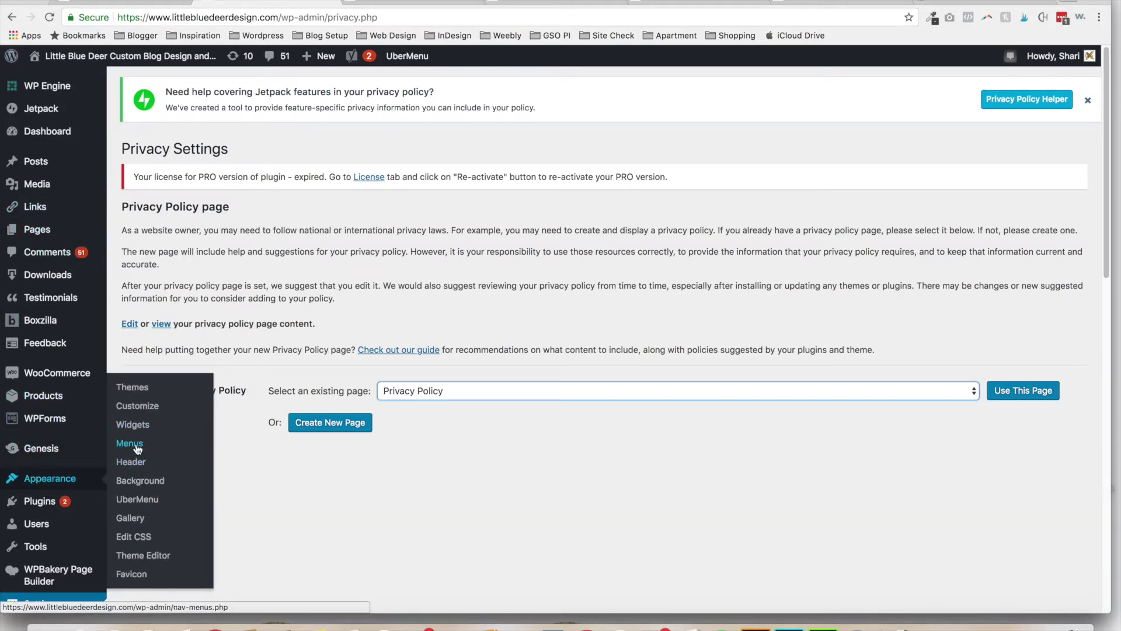
click(136, 446)
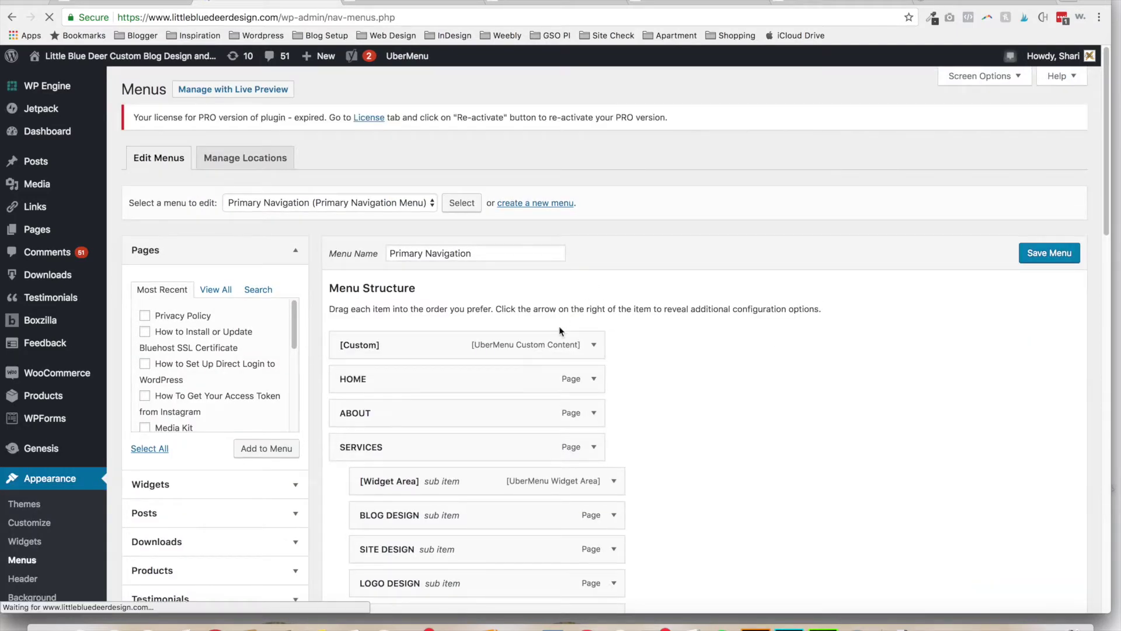
mouse_move(414, 407)
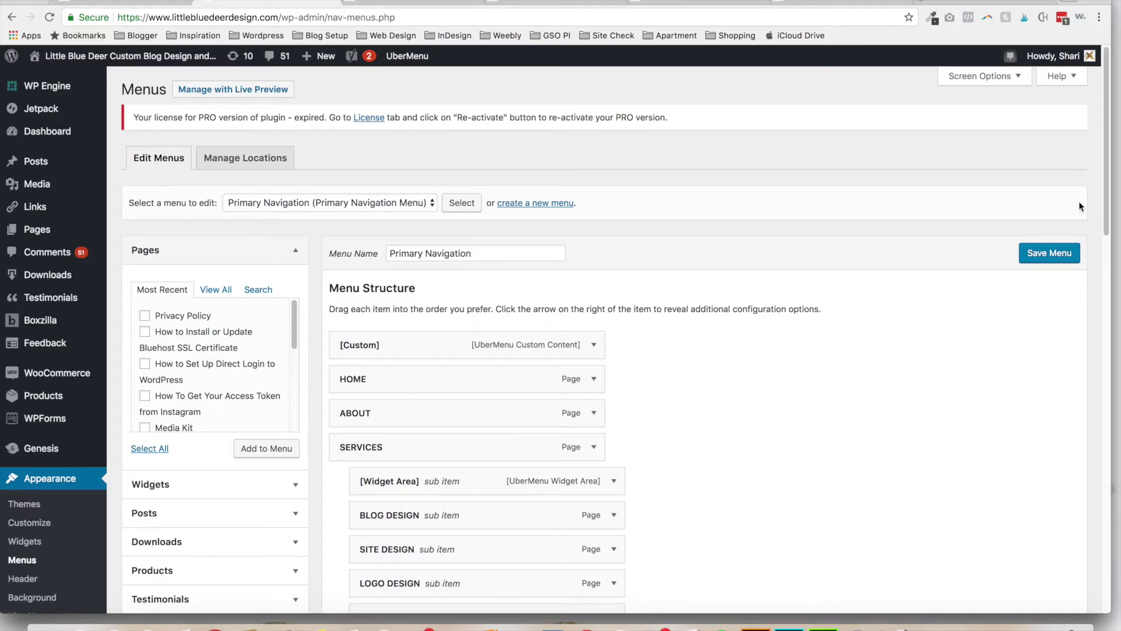
drag(1107, 199, 1106, 232)
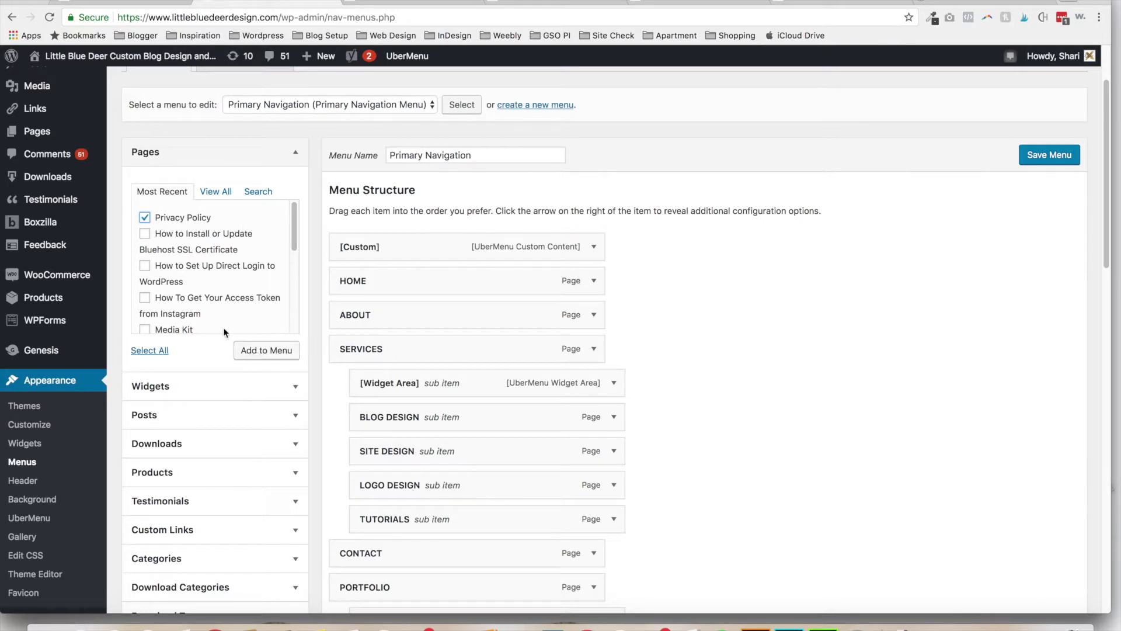
click(242, 348)
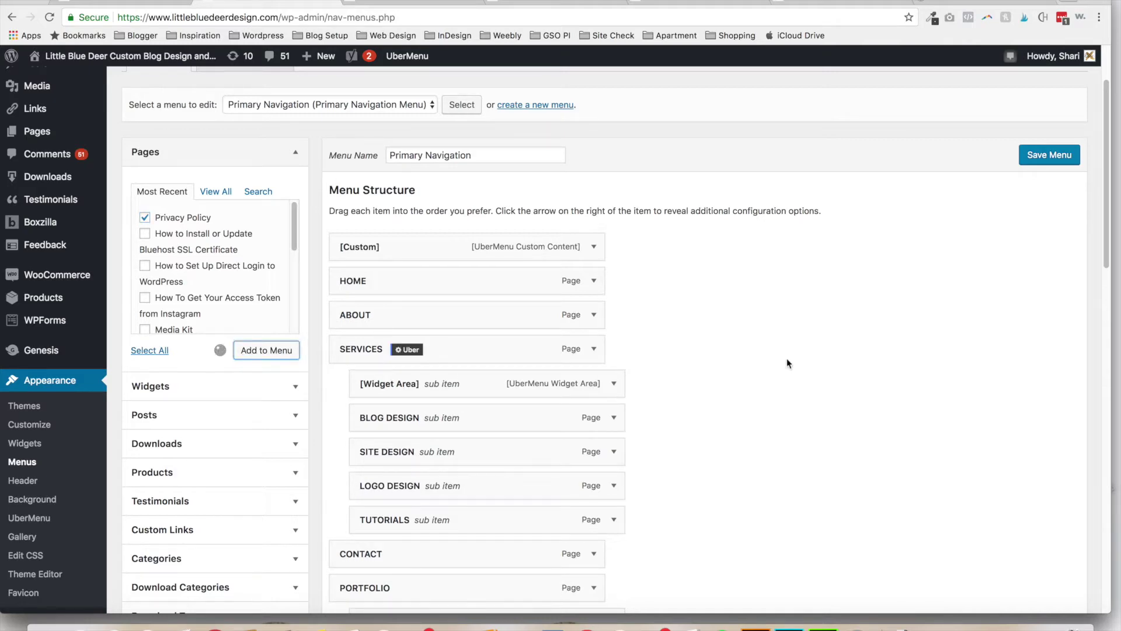
Step: Nest Privacy Policy as a sub item under ABOUT and view the live homepage
drag(1105, 264, 1085, 566)
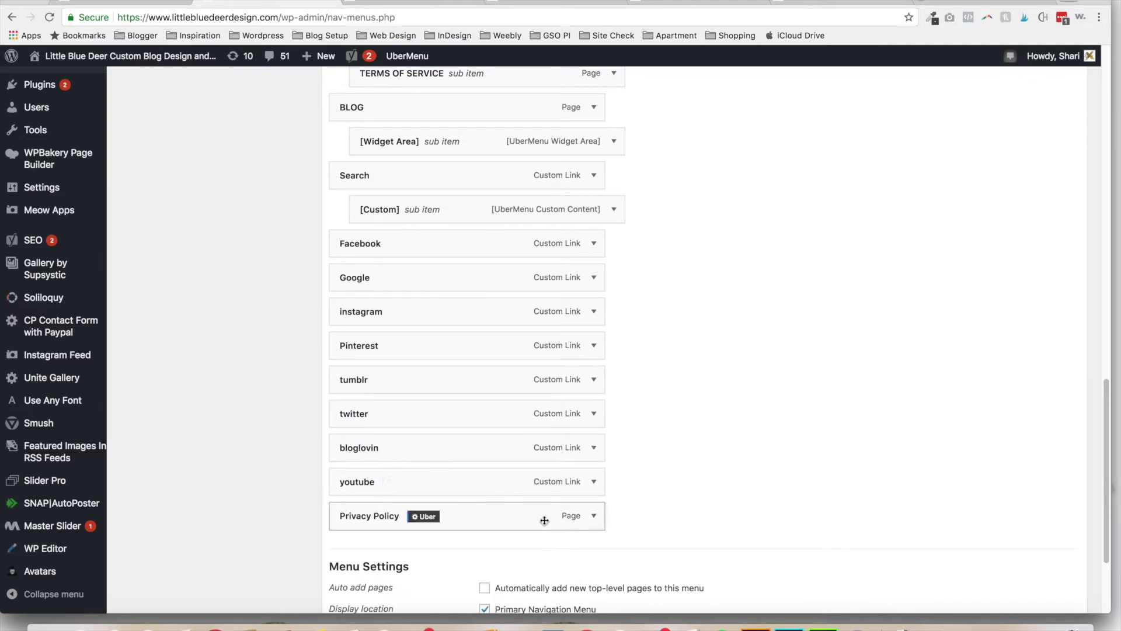
drag(525, 506, 546, 149)
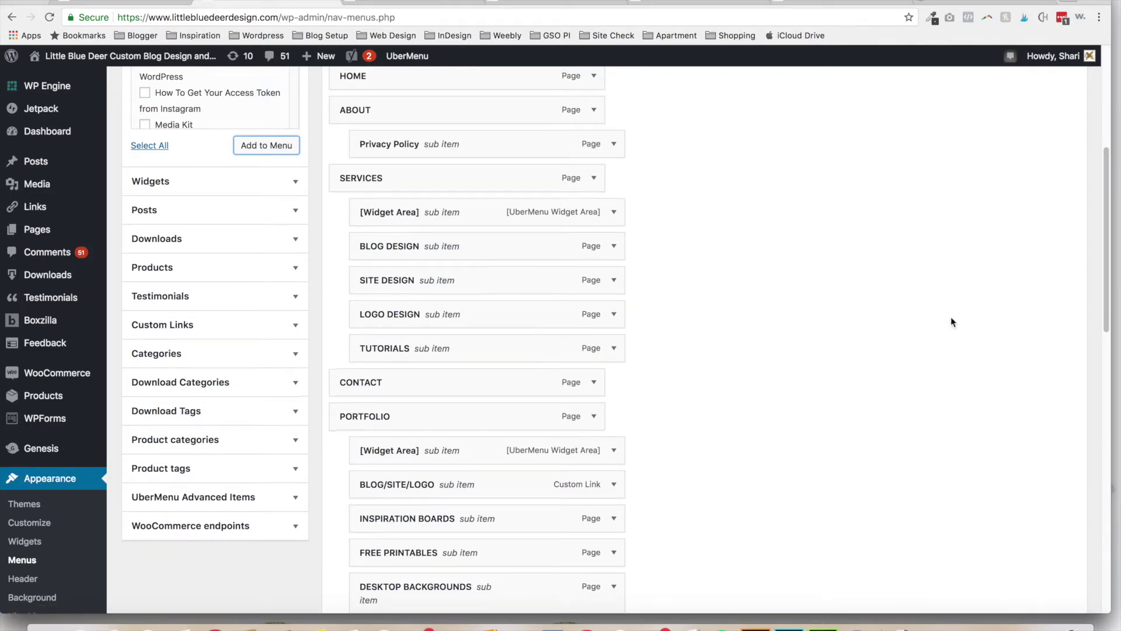
drag(1108, 330, 1072, 596)
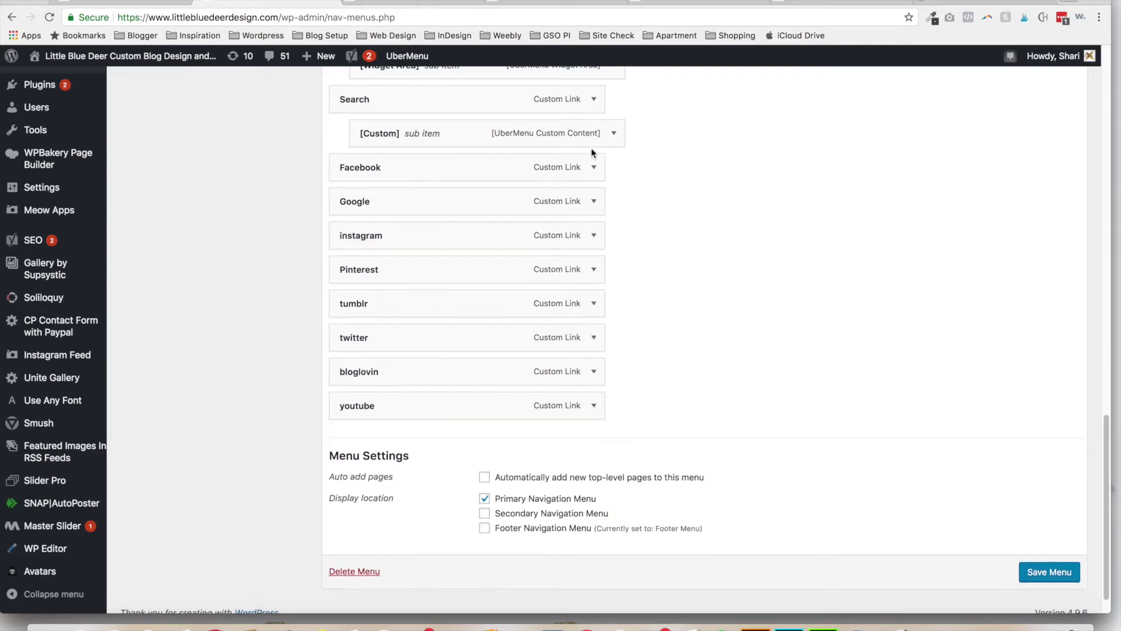
click(443, 3)
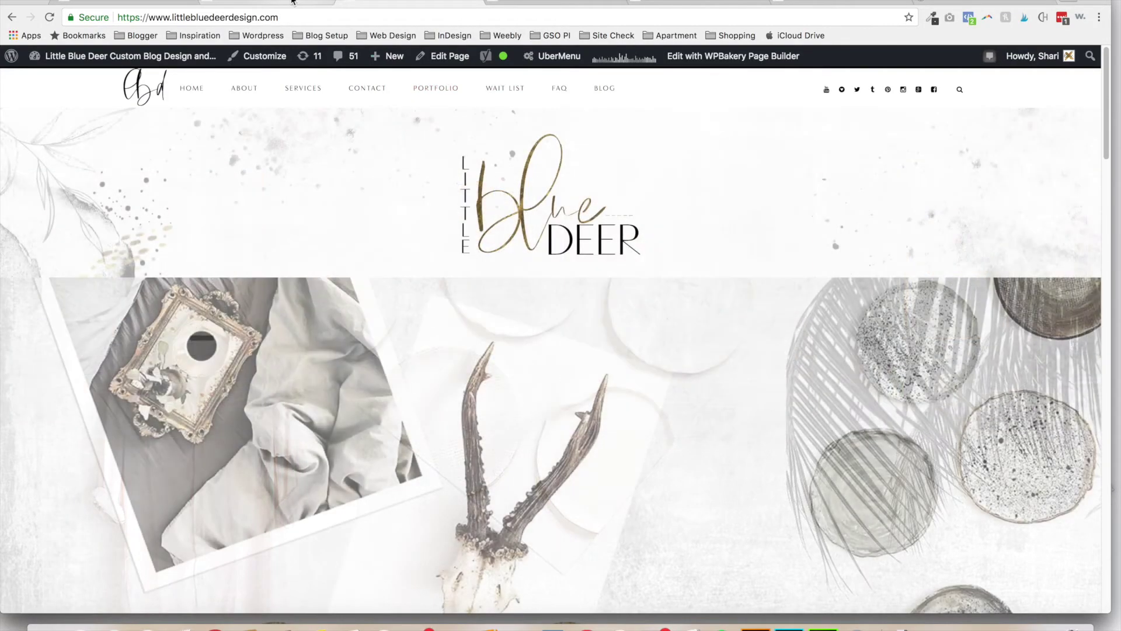
Step: View the published Privacy Policy page, then go back through the tabs to the Menus editor
click(150, 2)
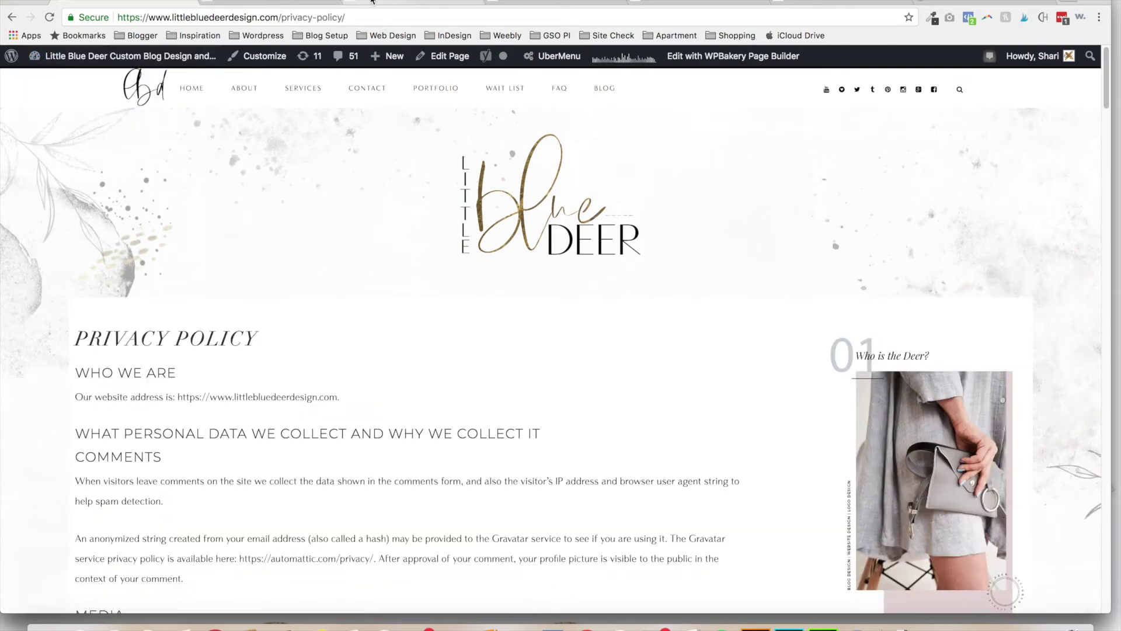
click(371, 2)
click(275, 3)
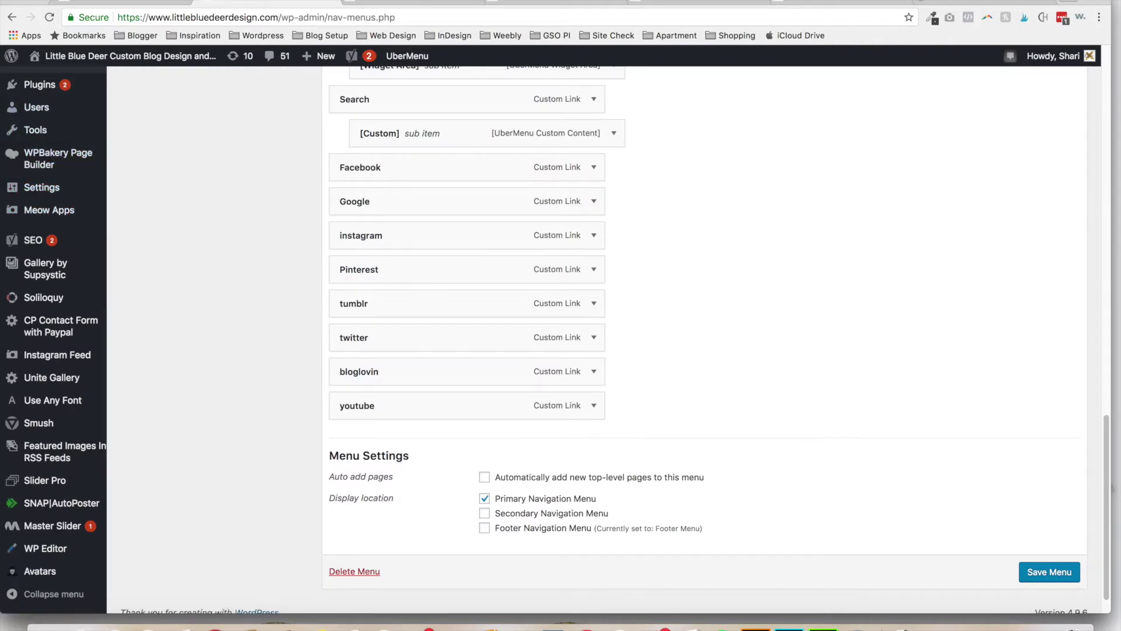
drag(1102, 429, 1101, 210)
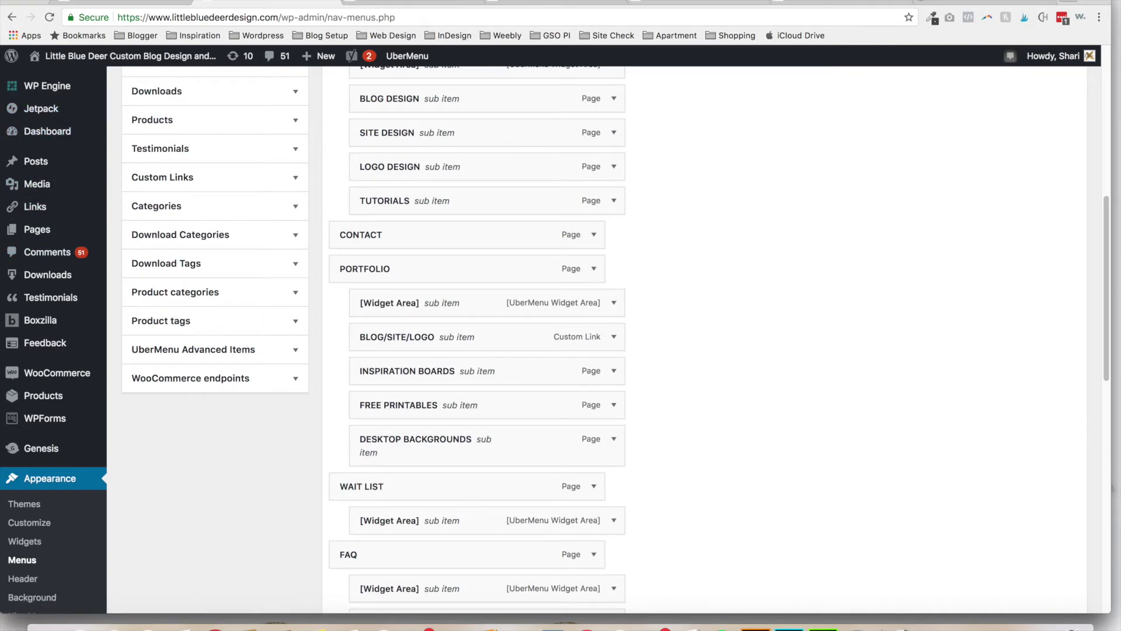
Step: Go to Appearance > Widgets, choosing Leave to discard the unsaved menu changes
drag(1105, 303, 1083, 231)
click(50, 322)
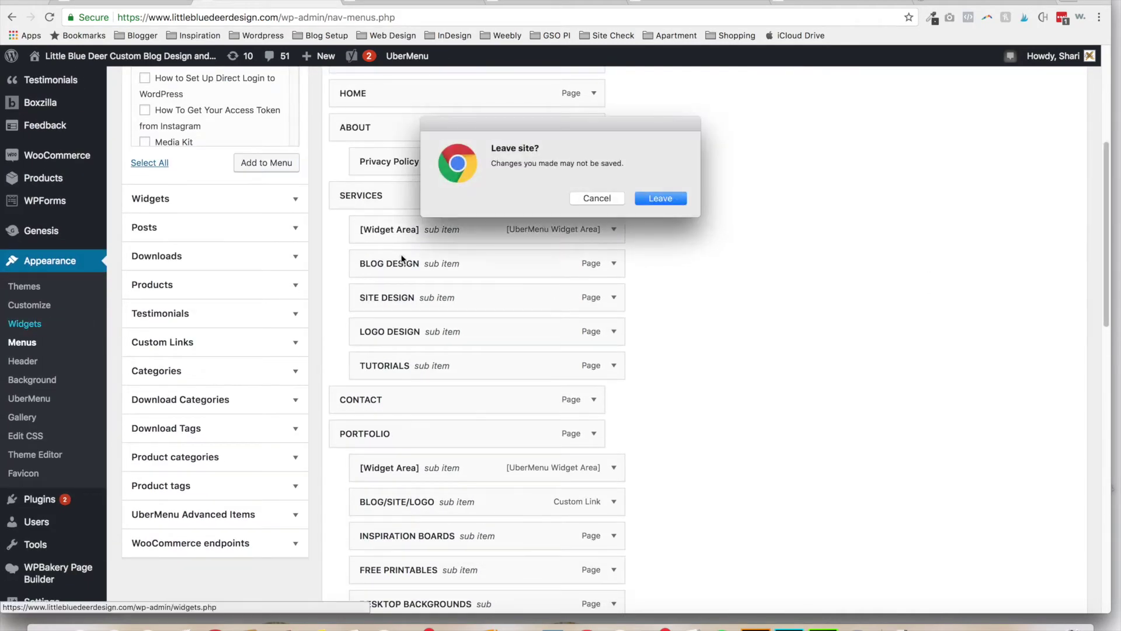
click(639, 199)
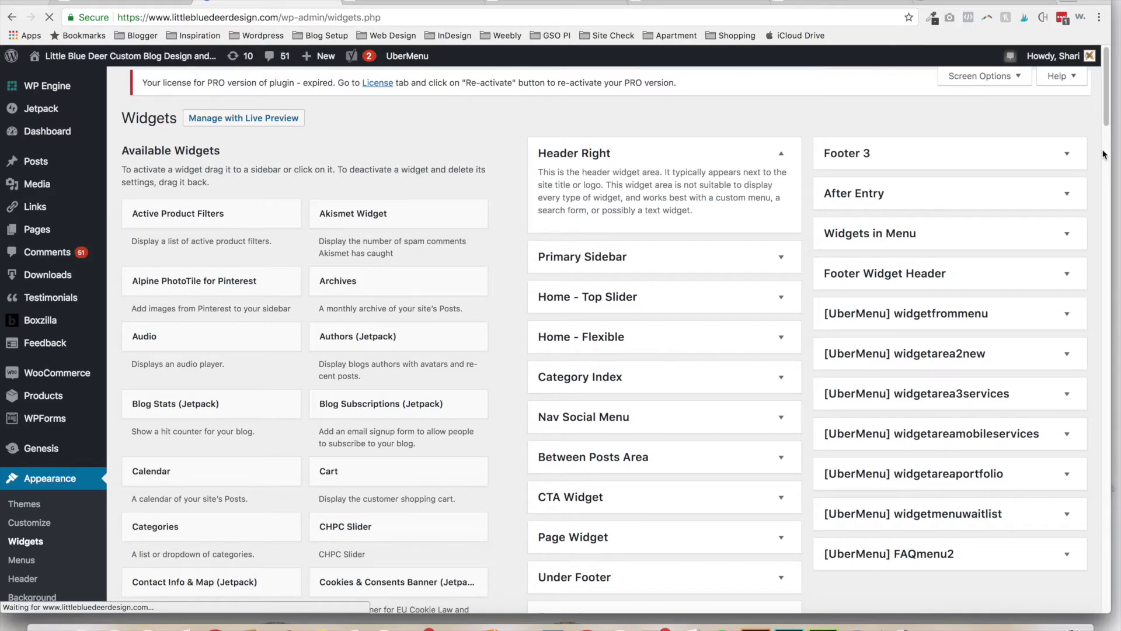
scroll(890, 157, down, 10)
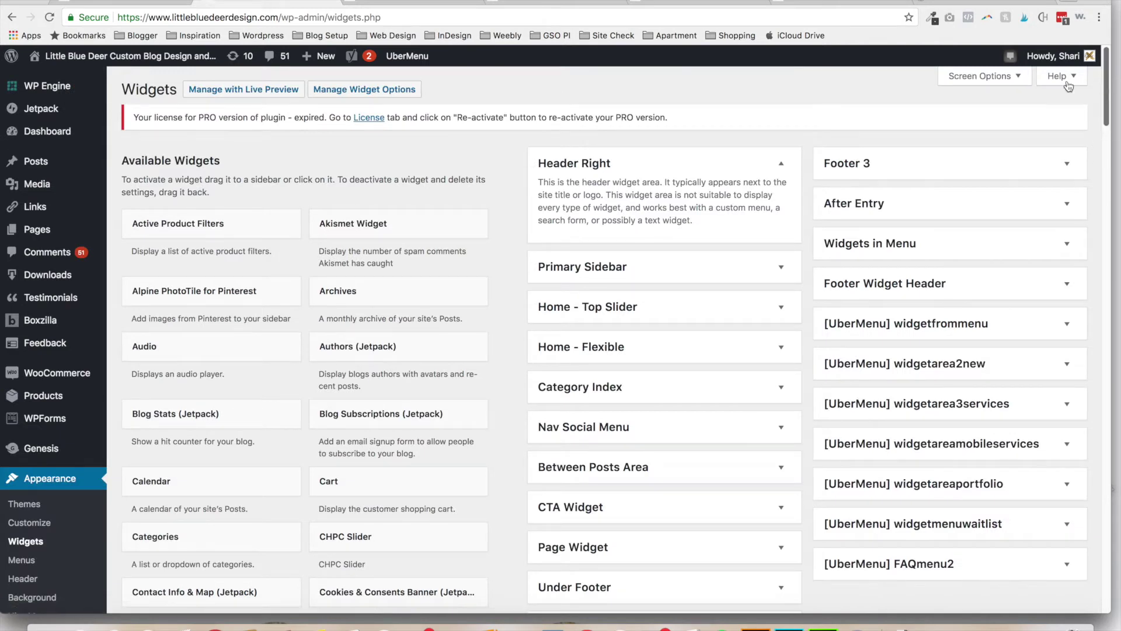
mouse_move(49, 116)
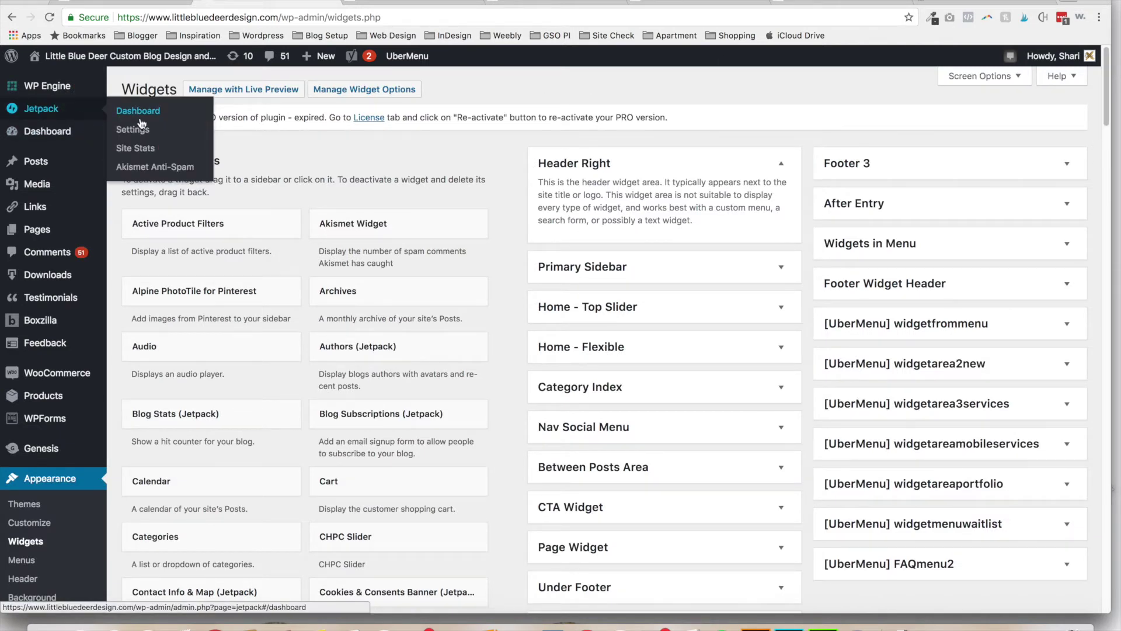
Step: Glance at the live blog in Safari, then open Jetpack > Settings back in Chrome
click(147, 626)
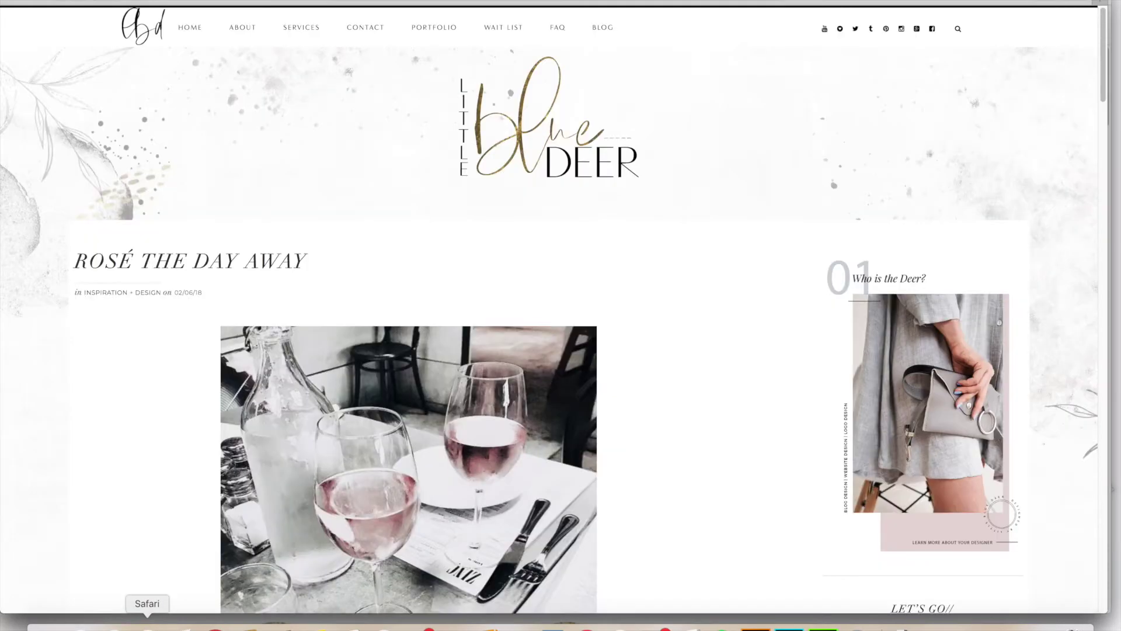
mouse_move(190, 40)
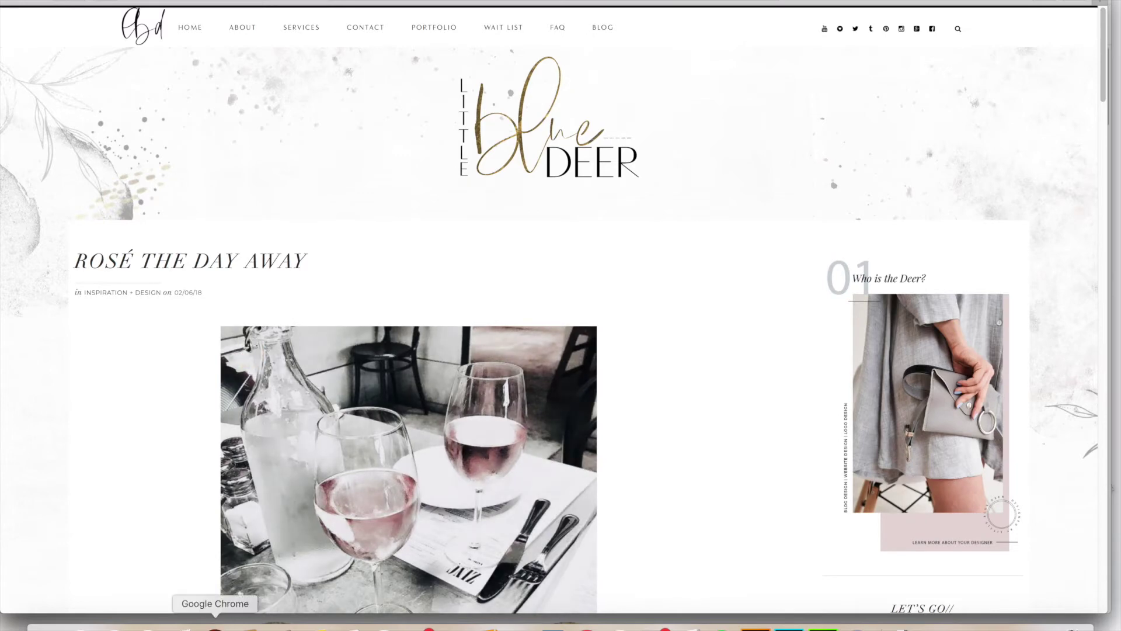
click(215, 625)
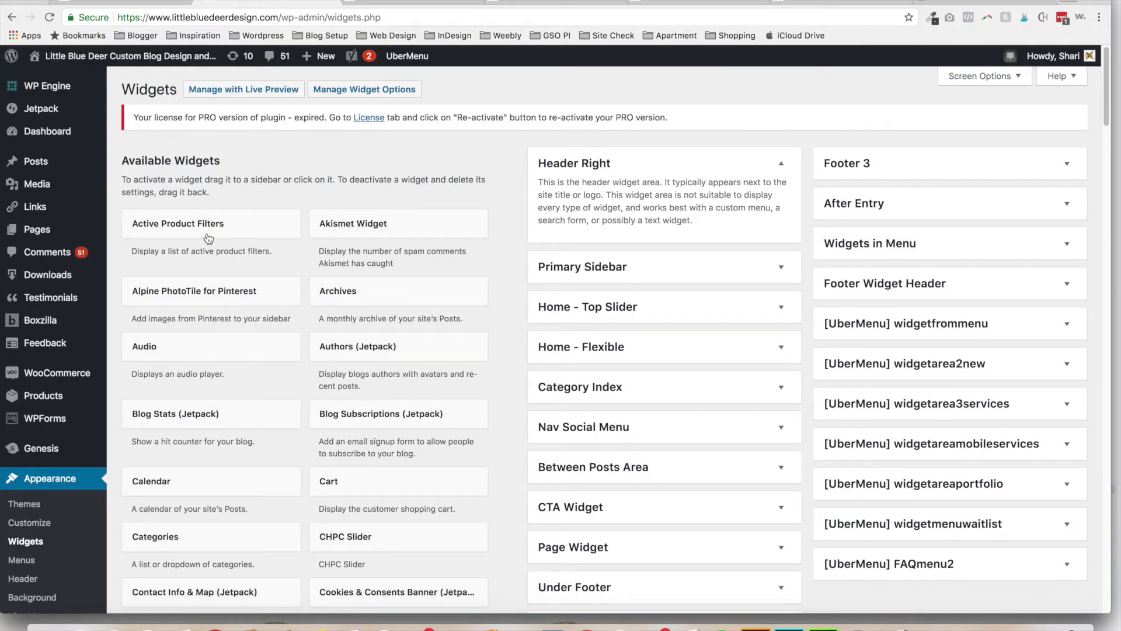
mouse_move(88, 112)
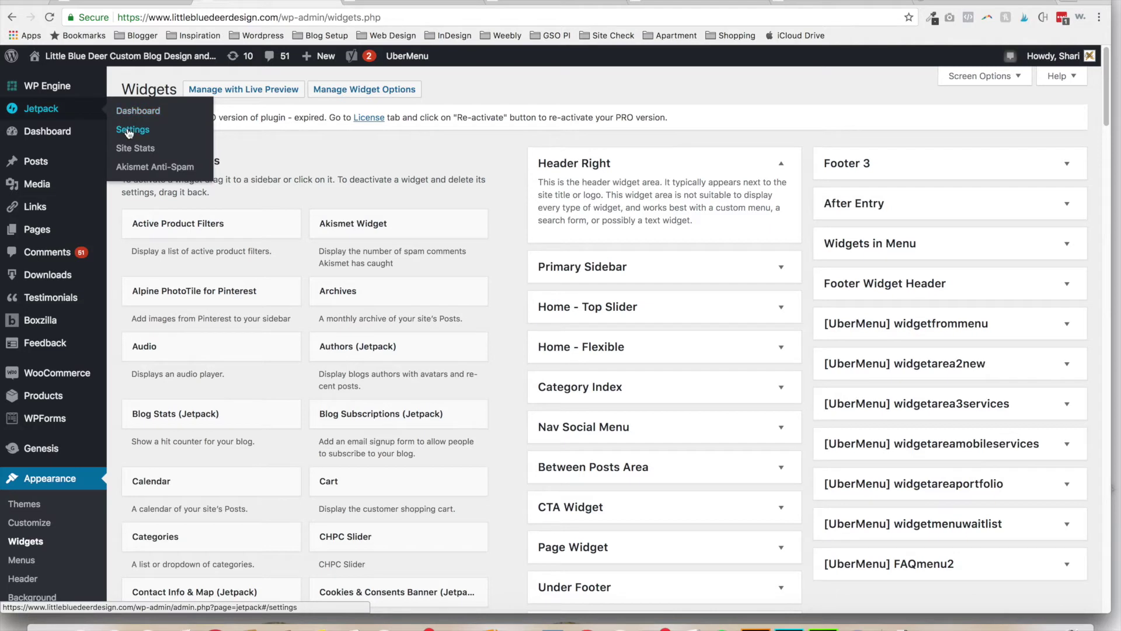
click(129, 117)
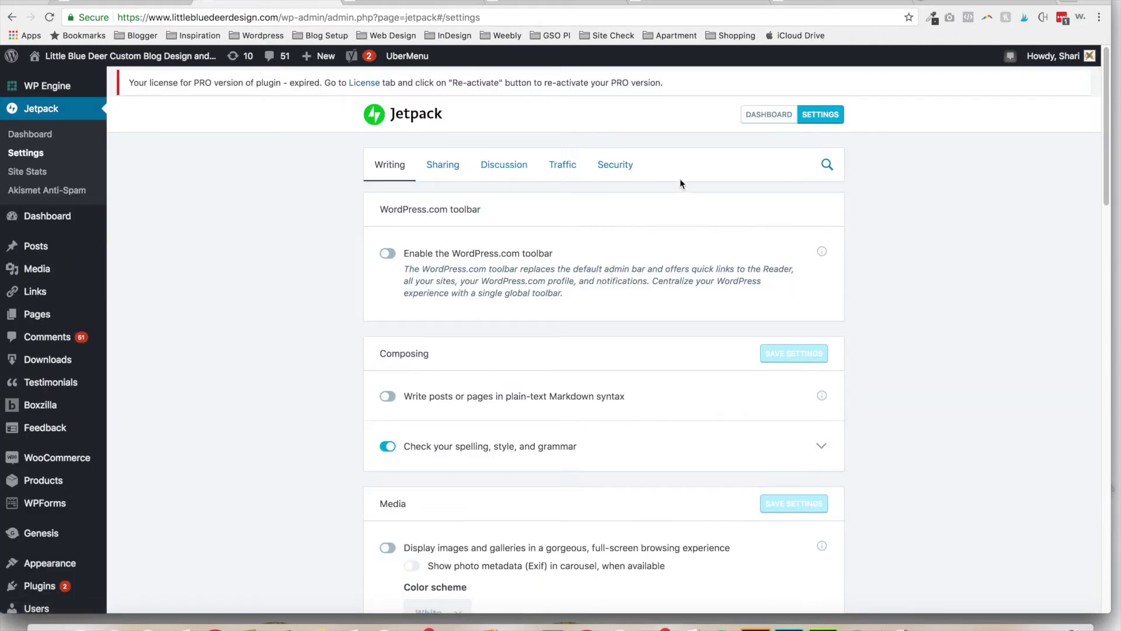
Step: Open the 'How to Connect Jetpack' tutorial from the tutorials page, then return to Jetpack Settings
click(664, 2)
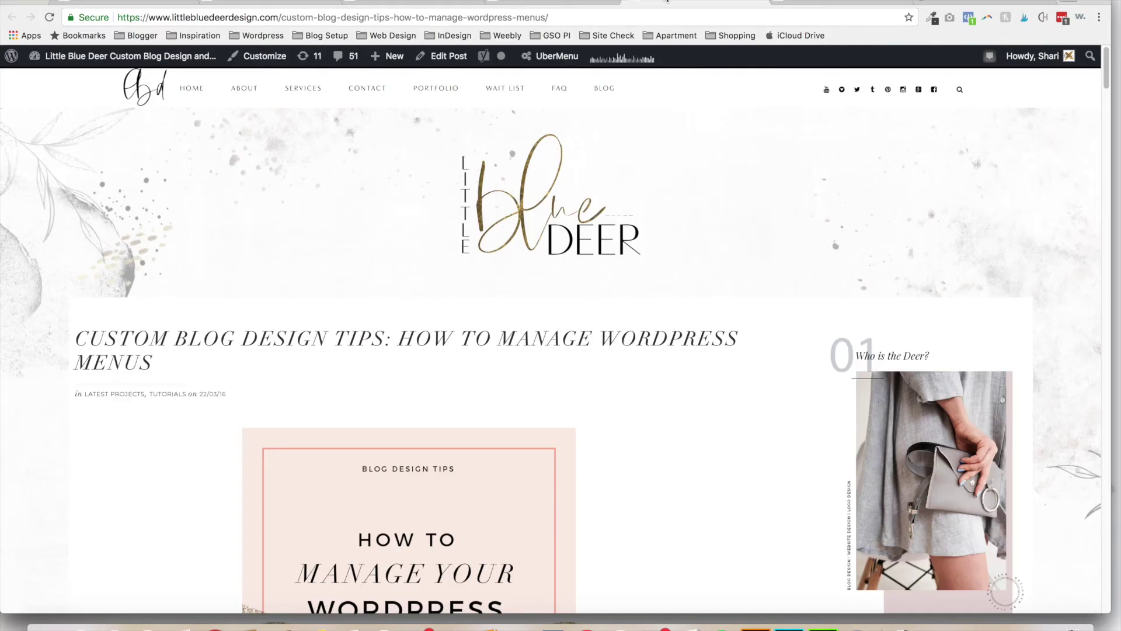
click(569, 4)
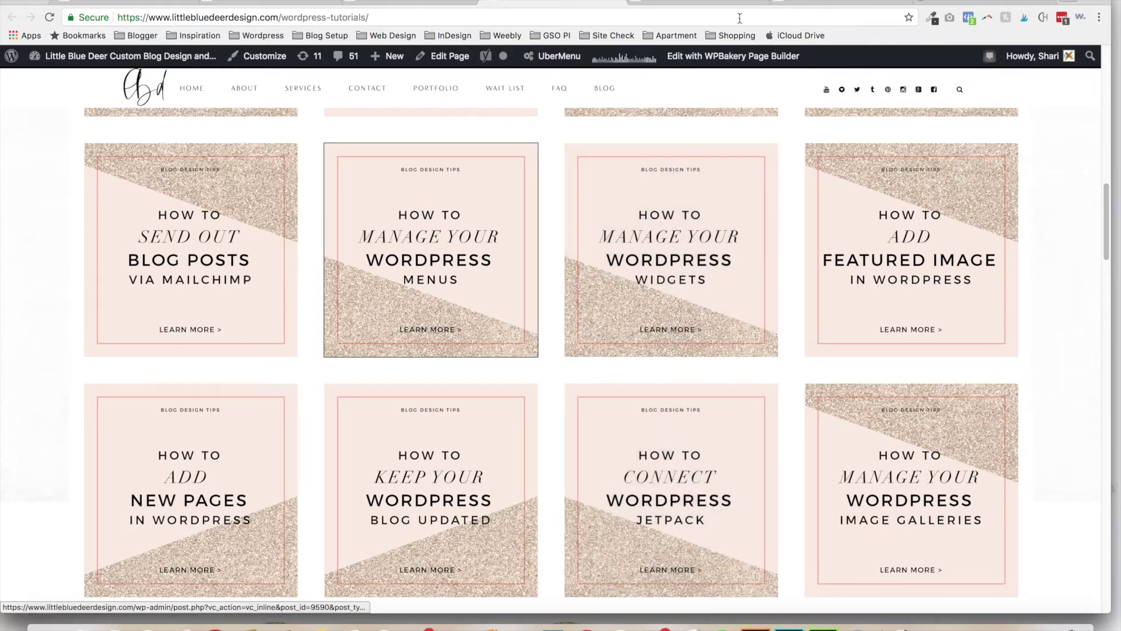
click(808, 2)
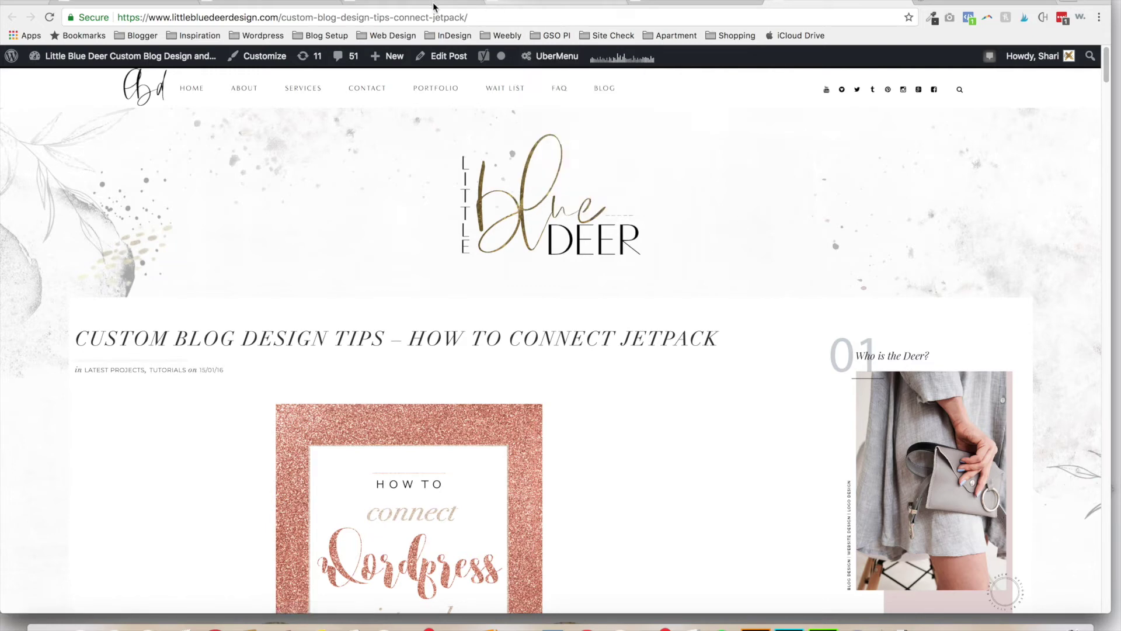
click(298, 3)
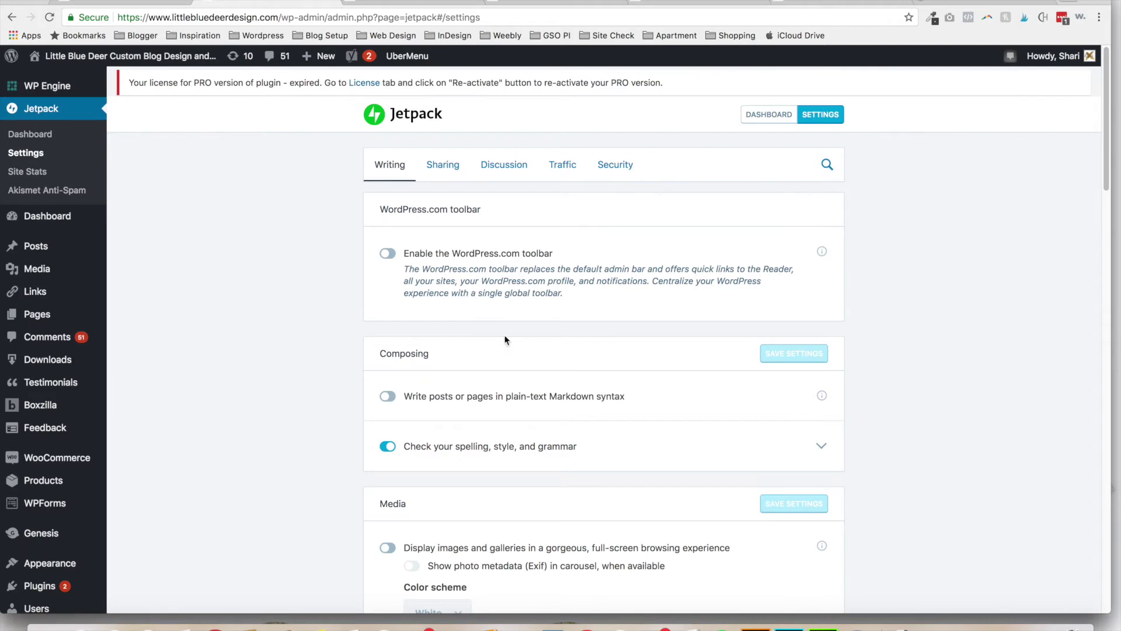
Step: Scroll through the Jetpack settings and look over the Security tab
scroll(1094, 253, down, 12)
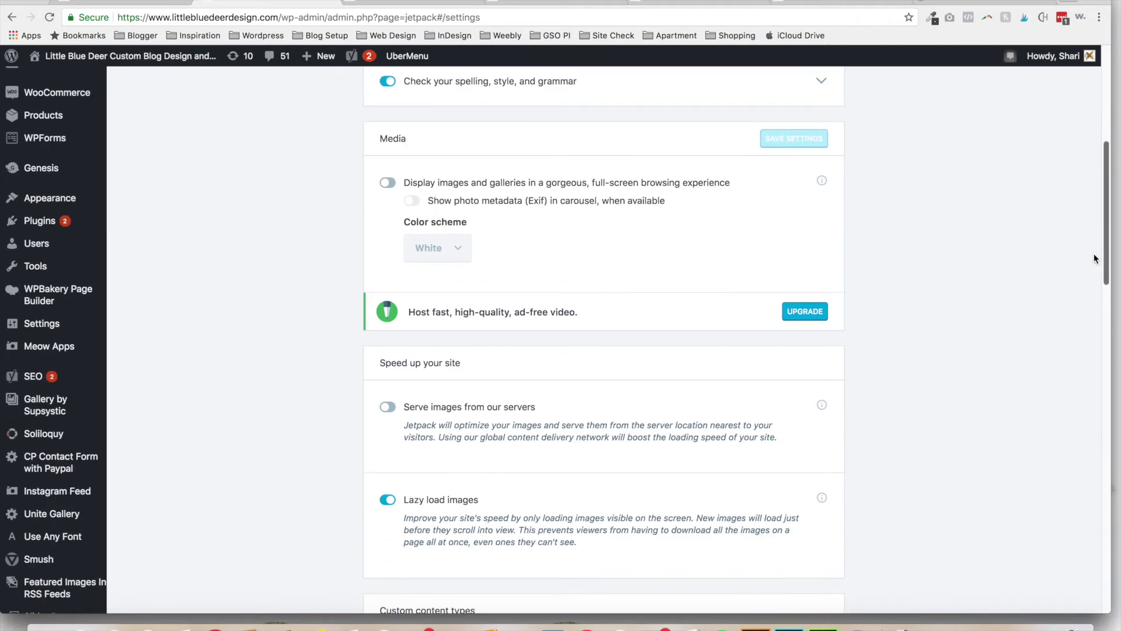
scroll(1096, 355, down, 8)
scroll(1118, 260, up, 15)
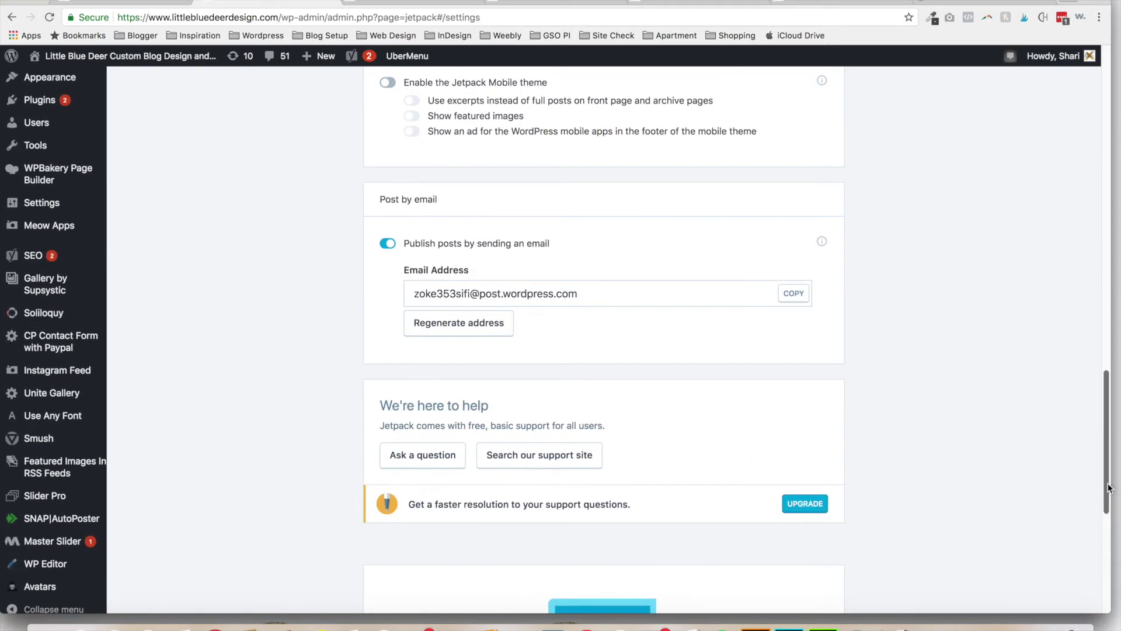
scroll(1119, 260, up, 5)
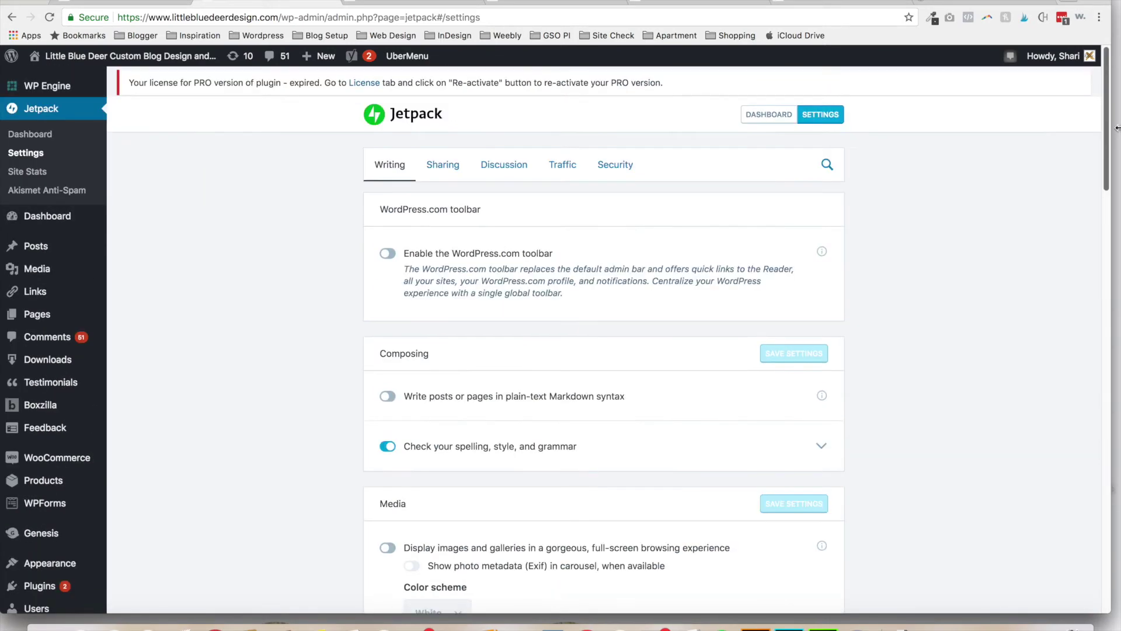
click(611, 175)
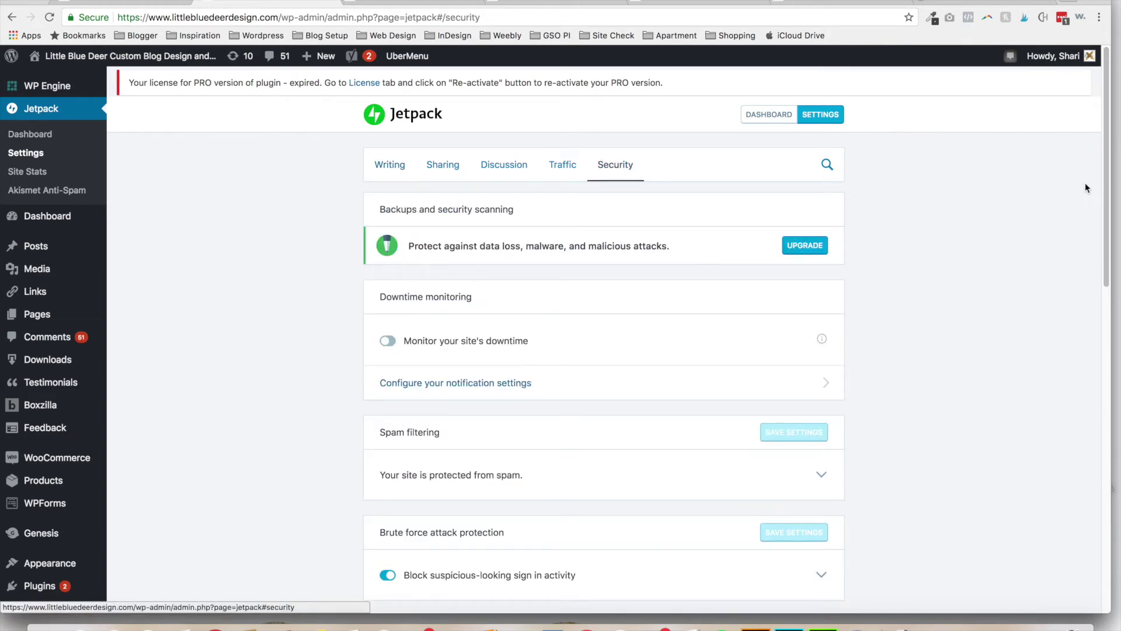
scroll(1095, 303, down, 5)
scroll(1095, 302, down, 4)
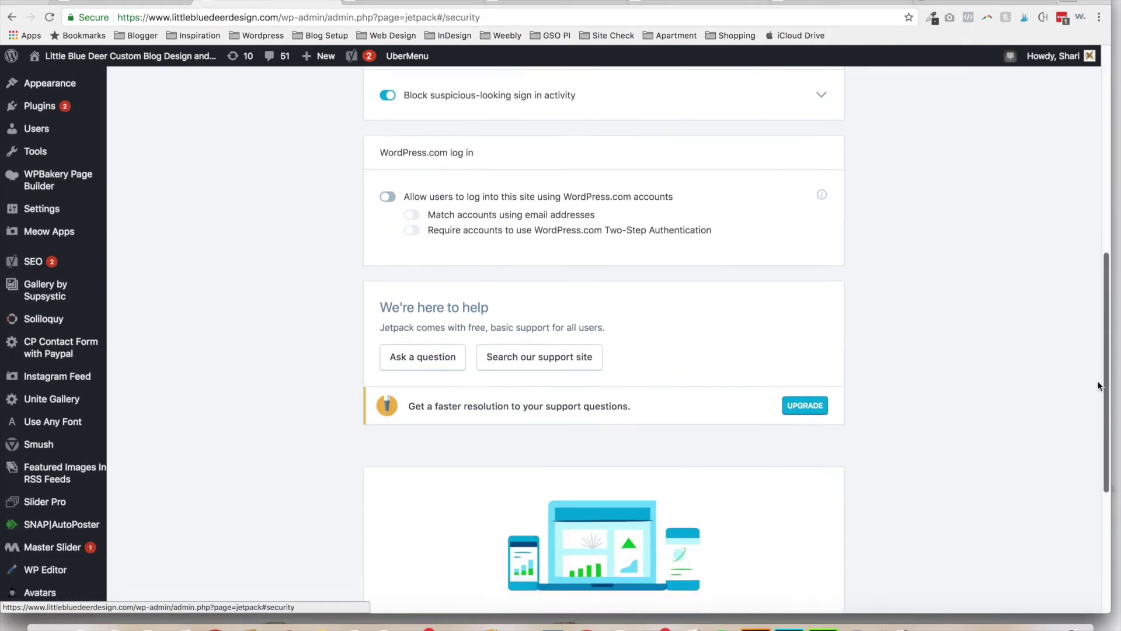
scroll(1095, 303, up, 8)
Step: Browse the Traffic, Discussion, Sharing and Writing tabs, ending on Writing's media options
click(569, 175)
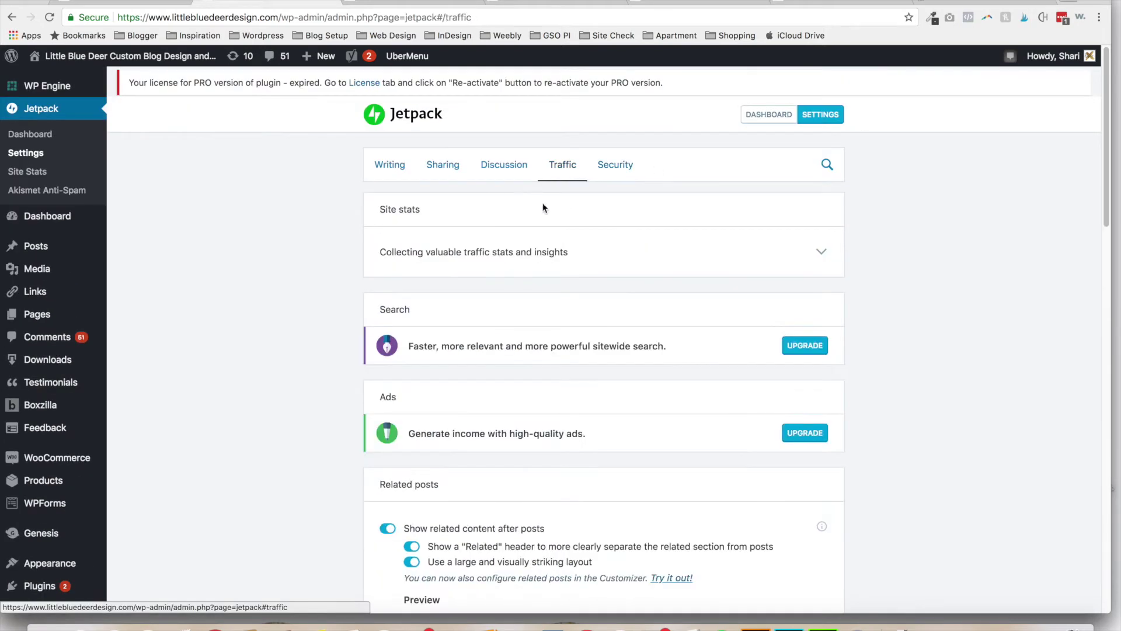
click(505, 170)
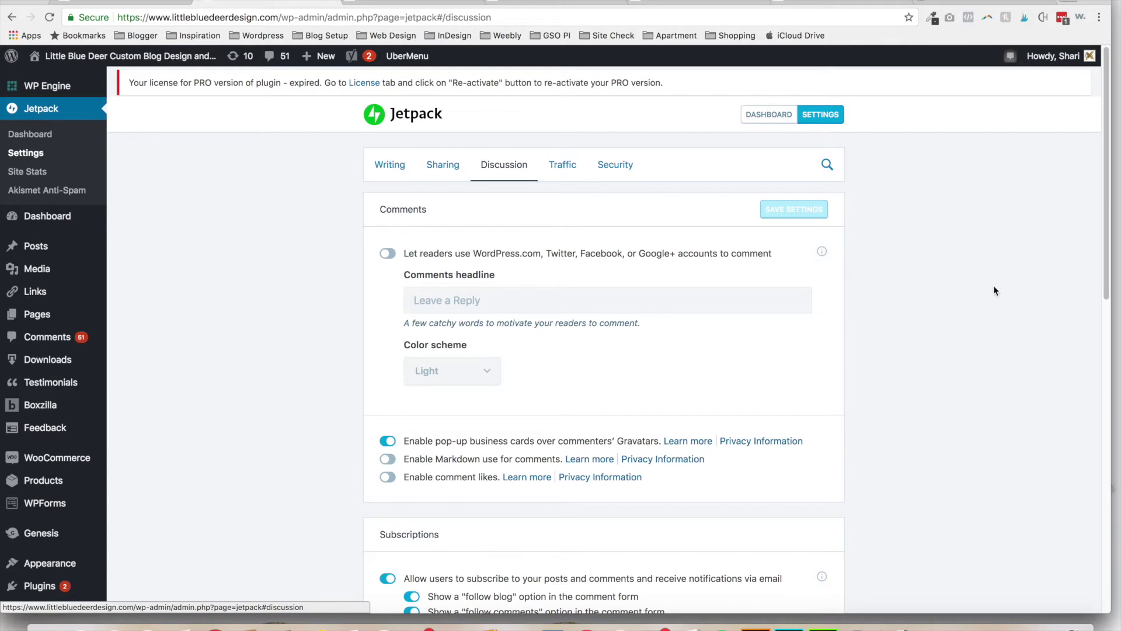
mouse_move(1107, 239)
mouse_down()
mouse_move(1105, 374)
mouse_move(1105, 234)
mouse_up()
click(441, 166)
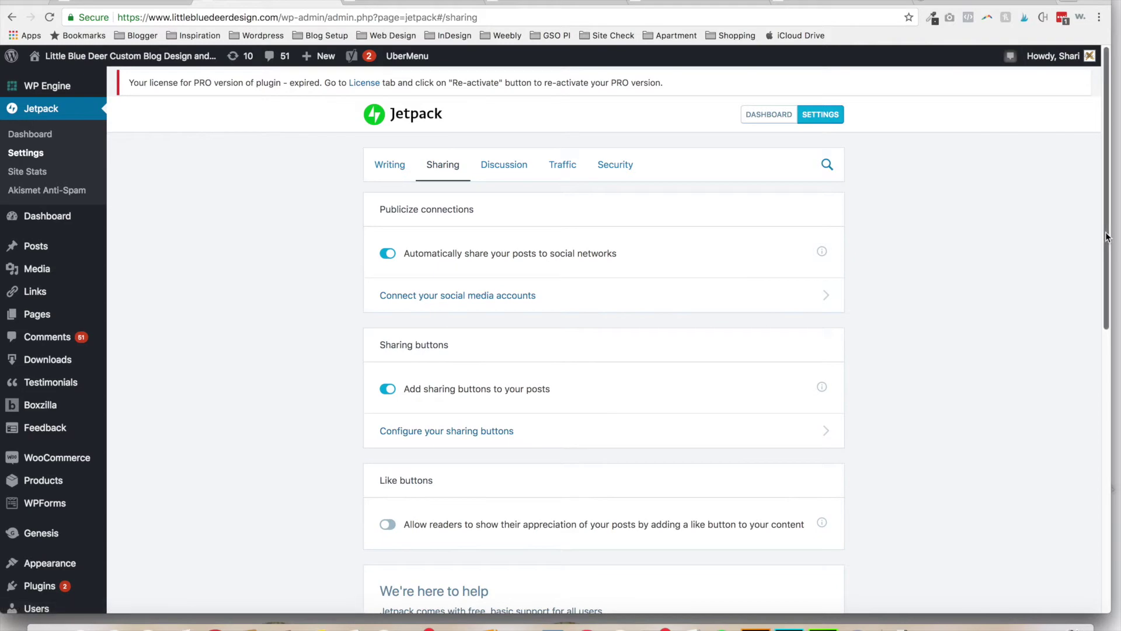
mouse_move(1108, 238)
mouse_down()
mouse_move(1108, 333)
mouse_move(1107, 233)
mouse_up()
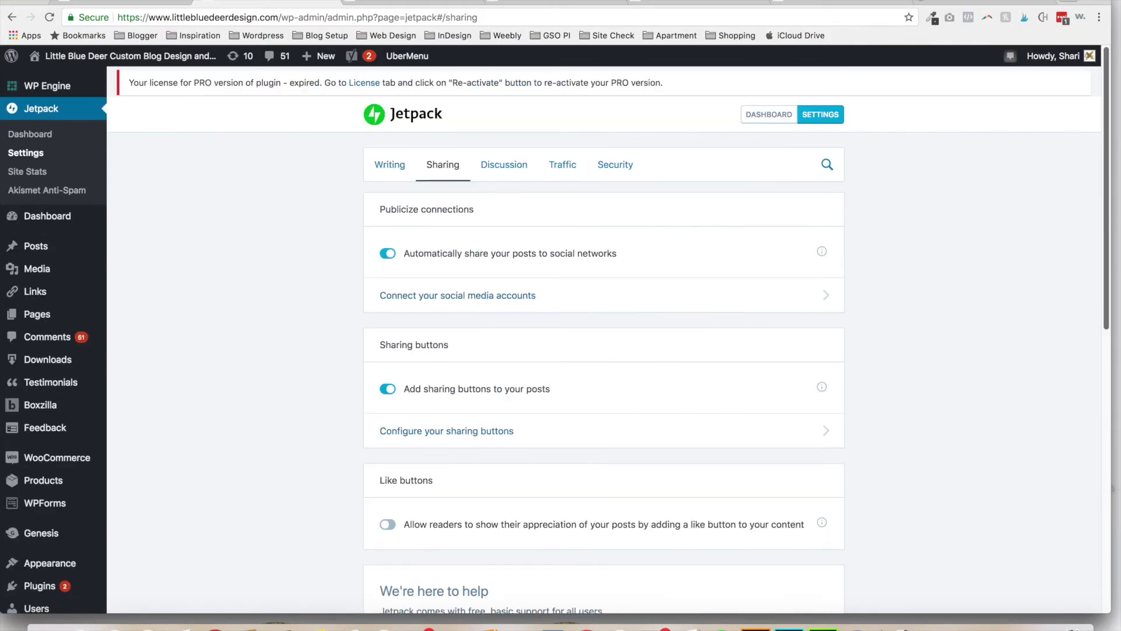
click(383, 166)
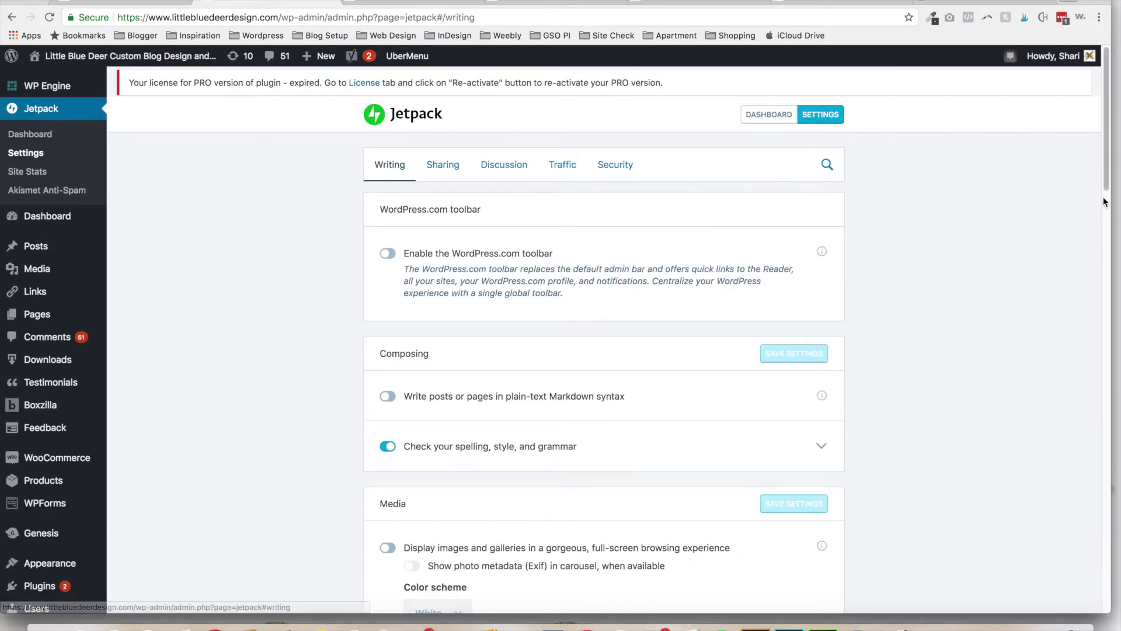
drag(1106, 188, 1093, 297)
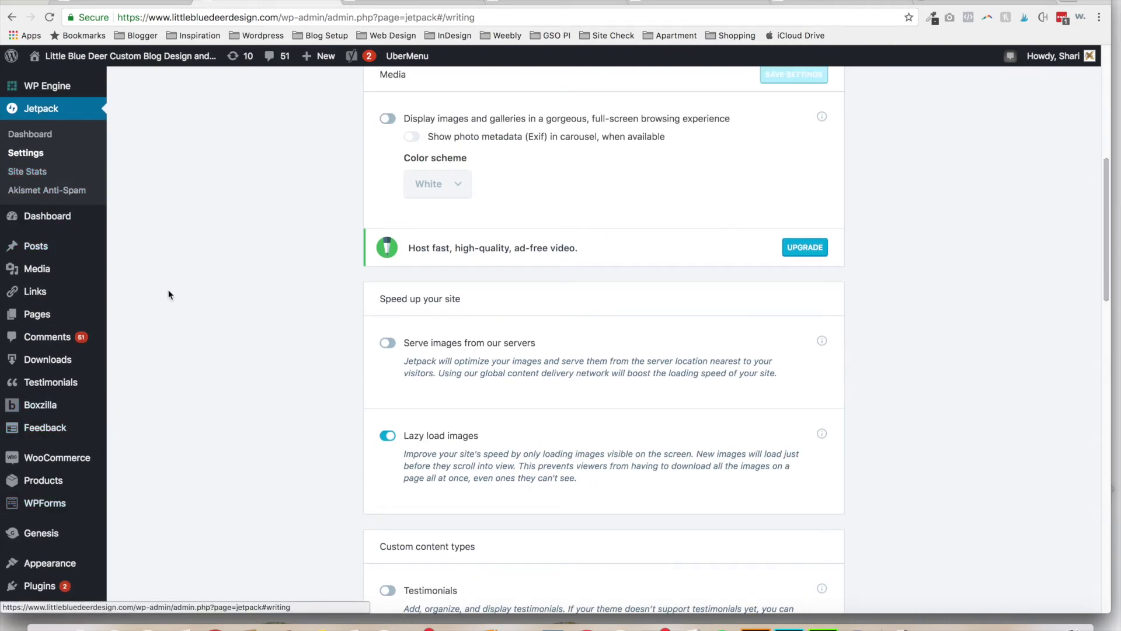
Step: Go to Appearance > Widgets and expand the Under Footer widget area
mouse_move(90, 557)
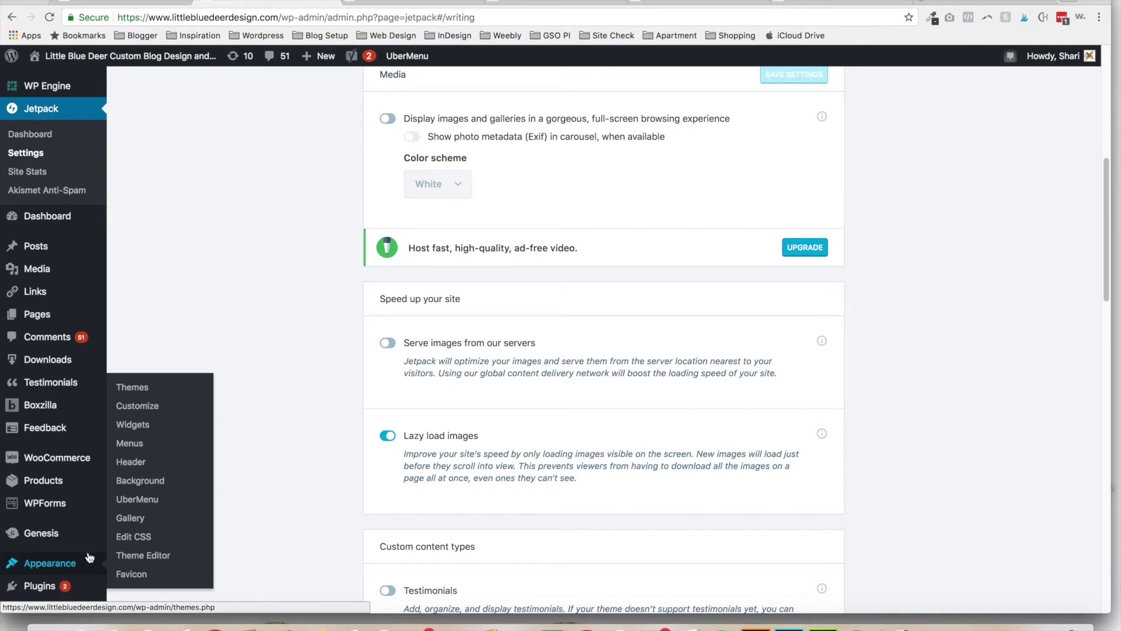
click(132, 424)
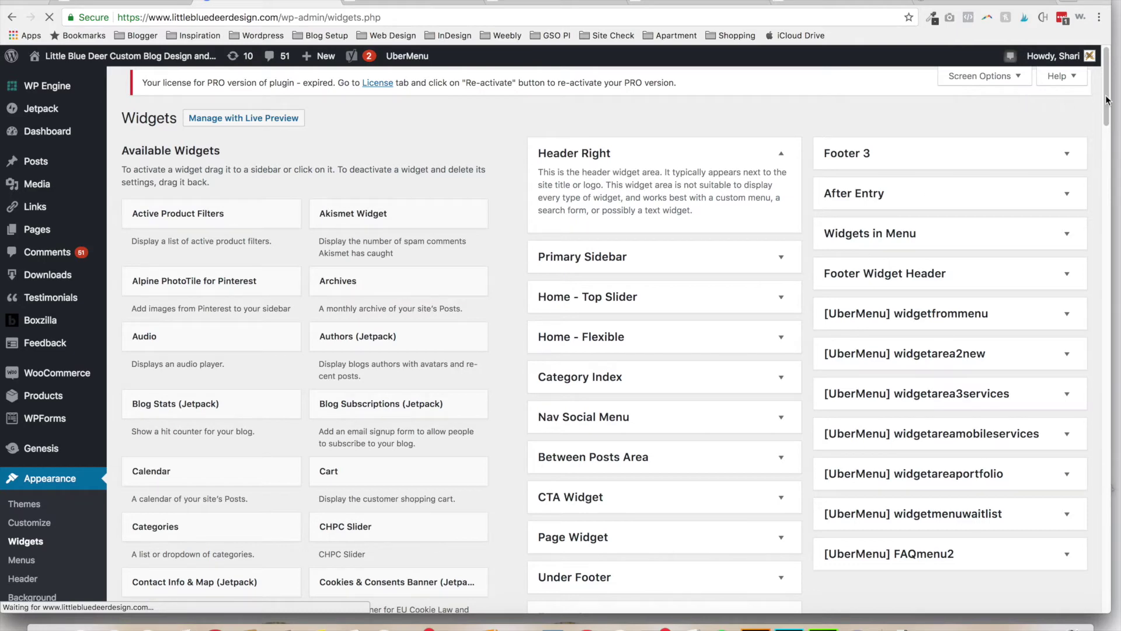
scroll(604, 474, down, 7)
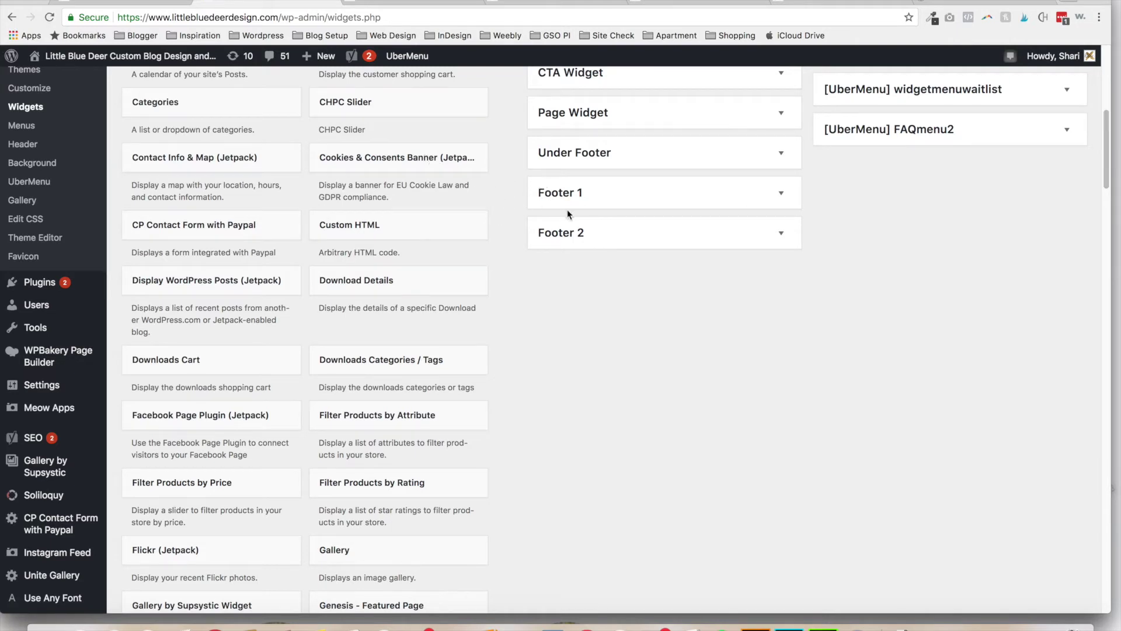
click(605, 159)
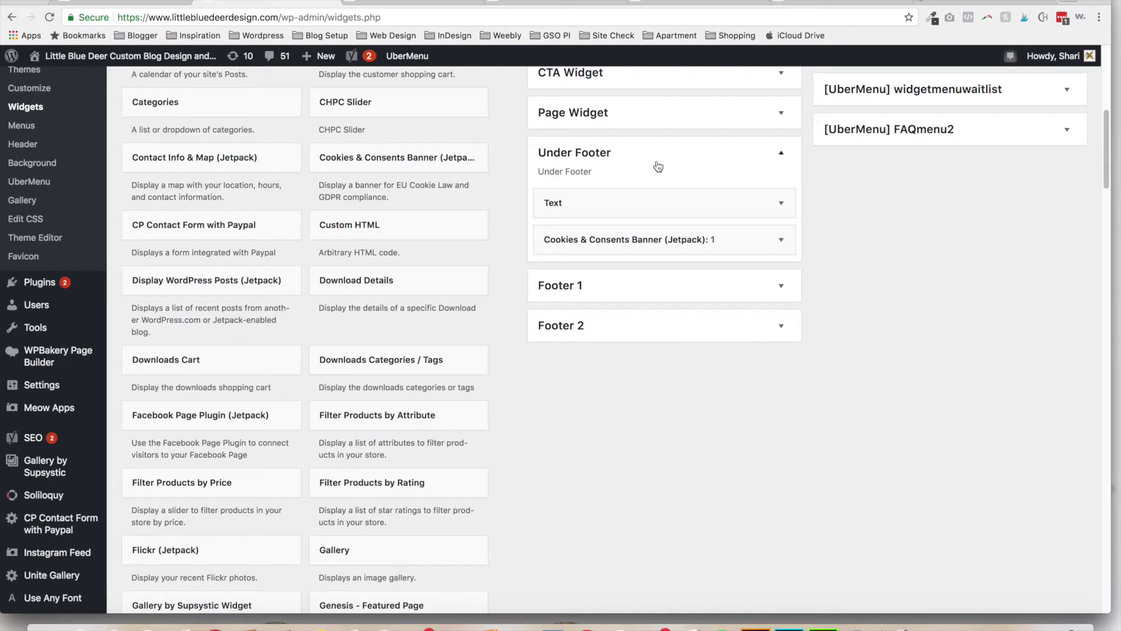
Step: Review the Cookies & Consents Banner widget's privacy policy link and options, then view the live site in Safari
click(639, 247)
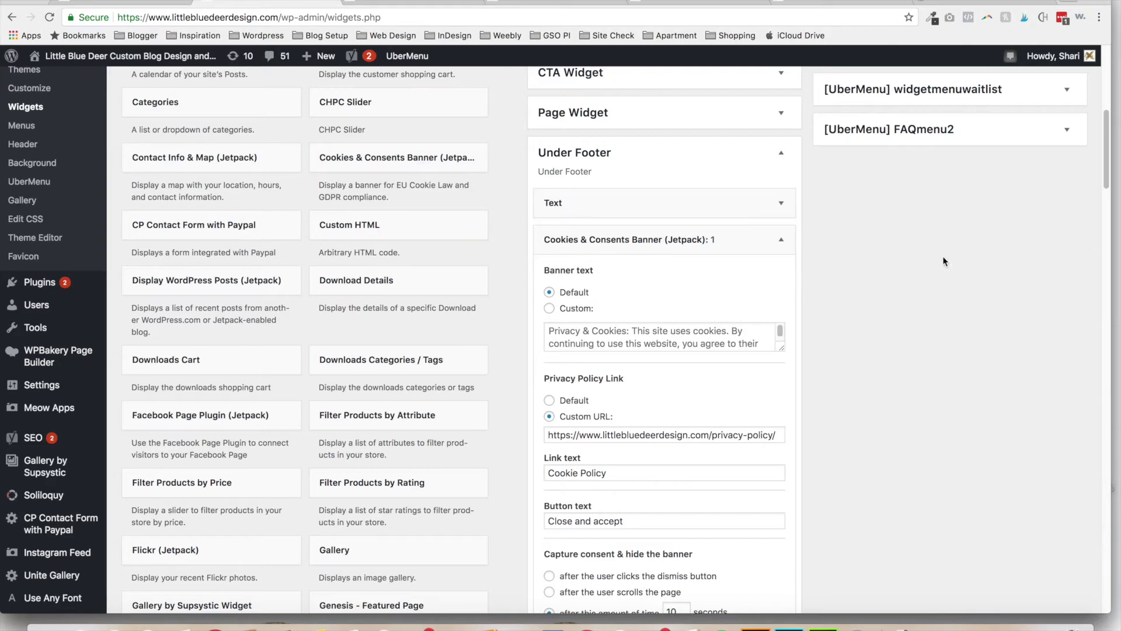
scroll(704, 193, down, 3)
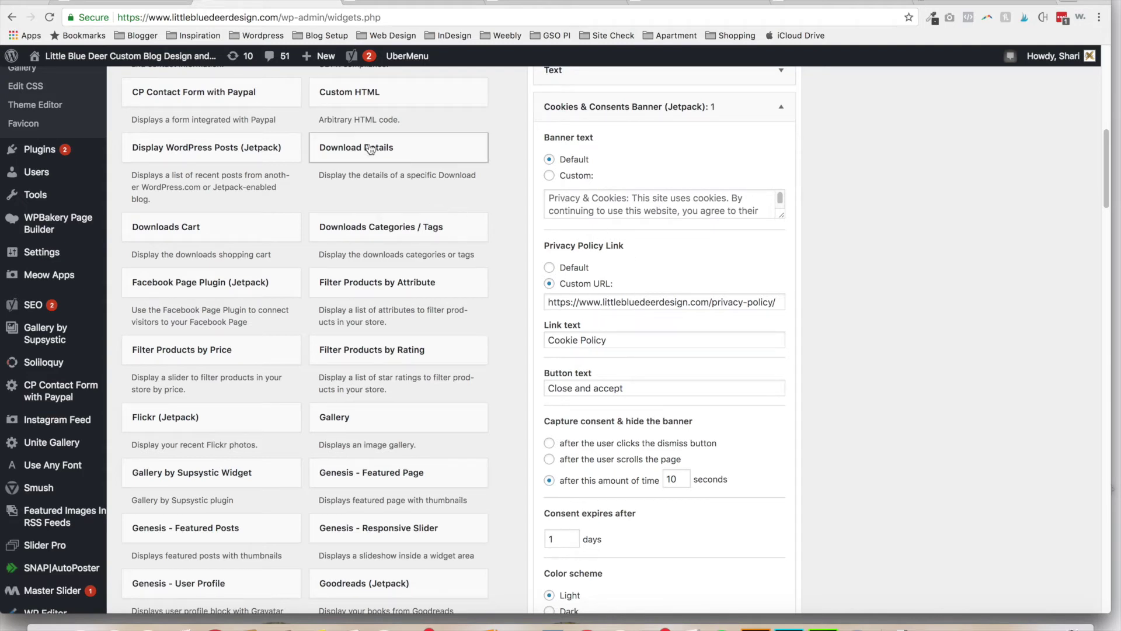
click(120, 2)
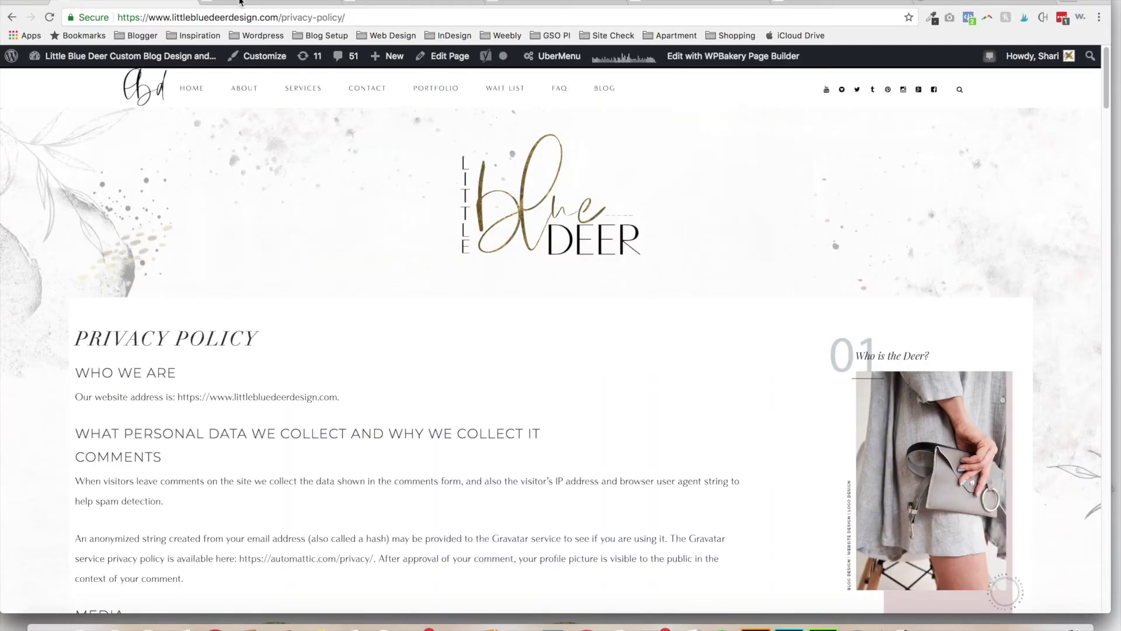
click(243, 3)
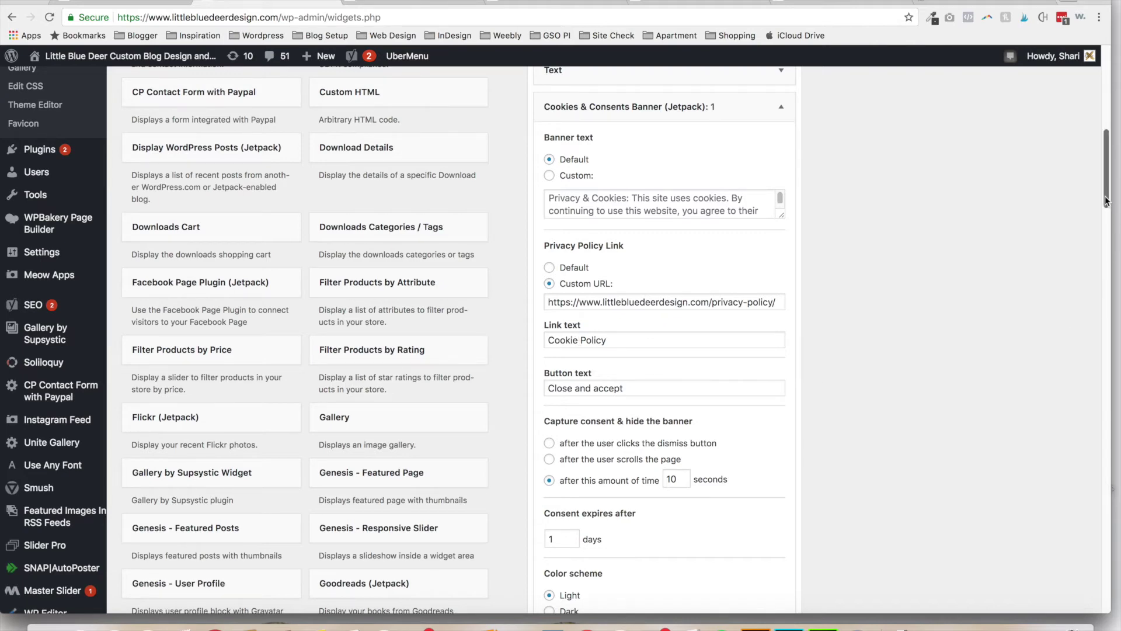
scroll(1103, 217, down, 3)
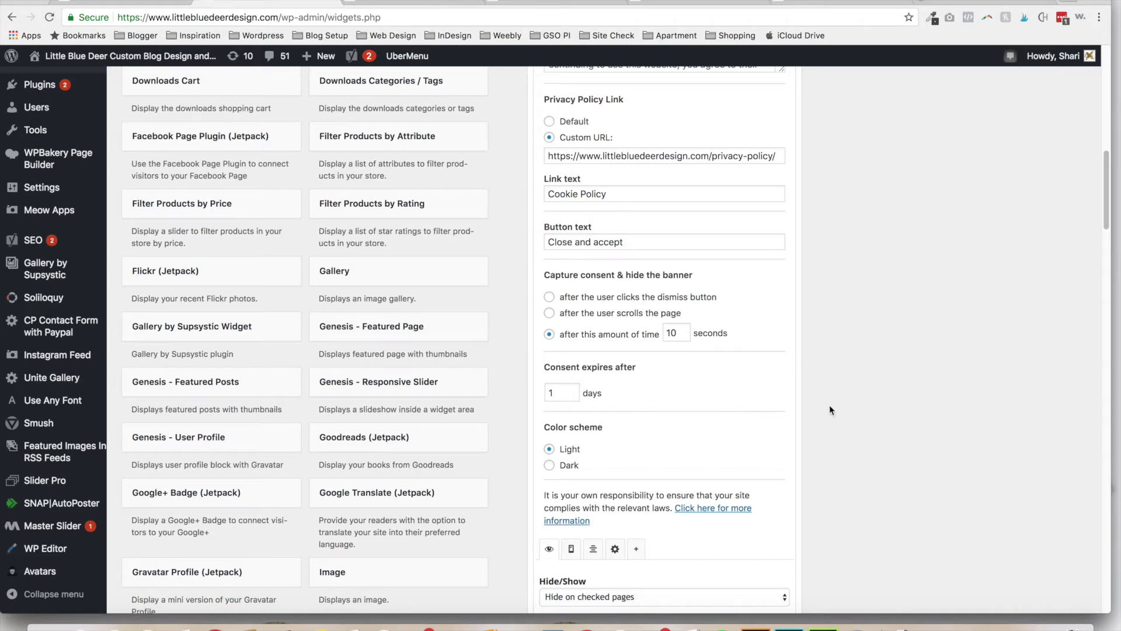
scroll(1105, 246, down, 3)
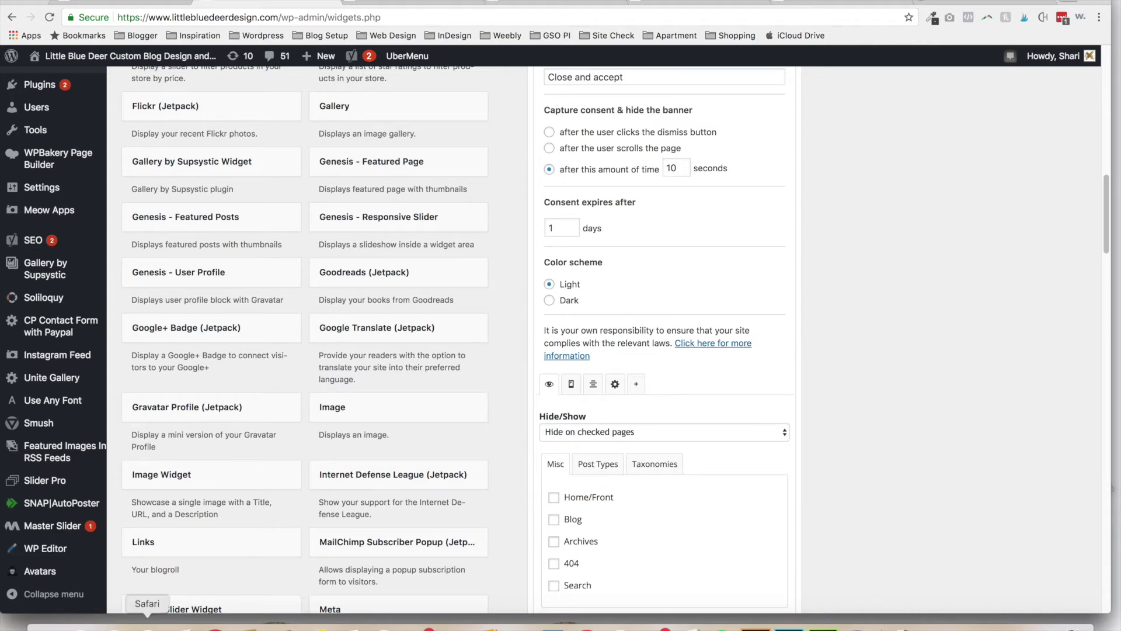
click(147, 626)
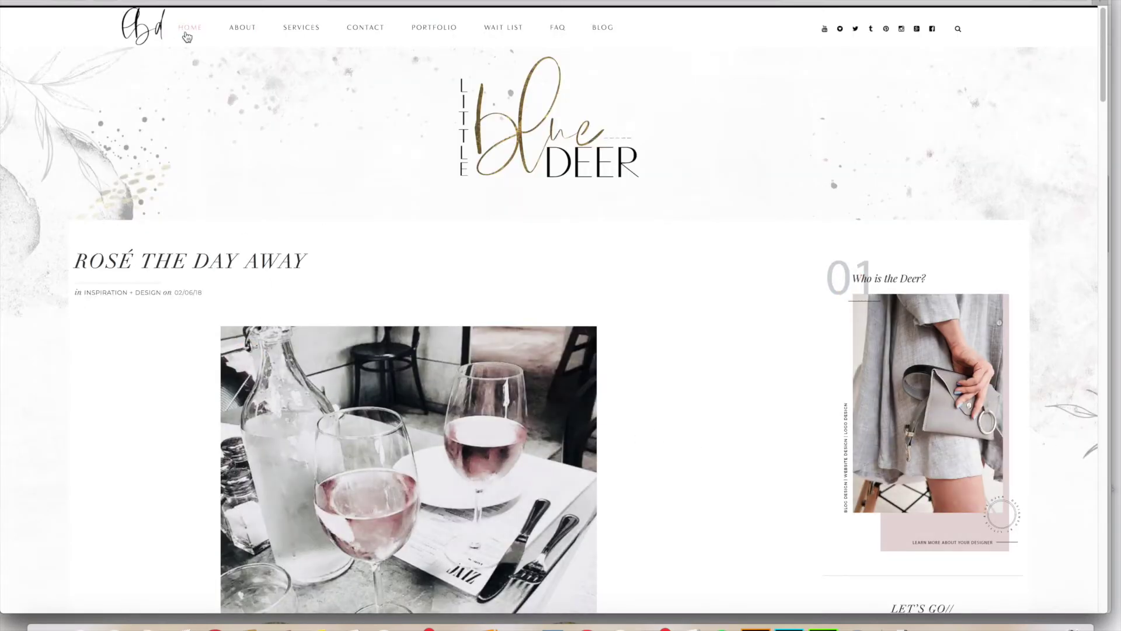
Step: Load the site's homepage and dismiss its Privacy & Cookies banner with 'Close and accept'
click(188, 30)
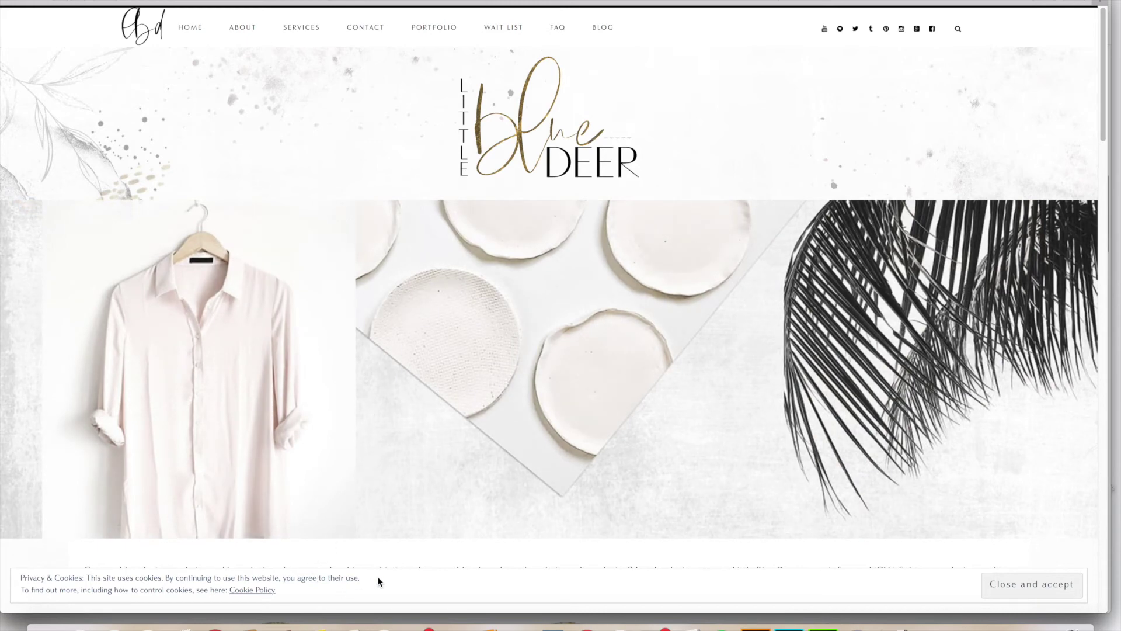
click(1016, 581)
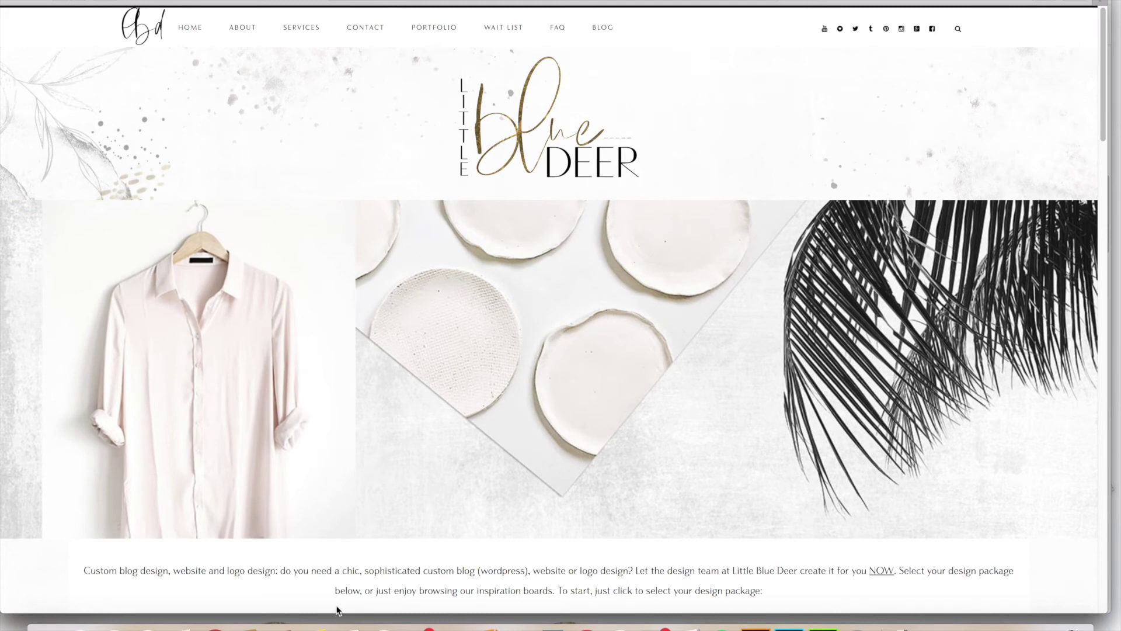
mouse_move(604, 31)
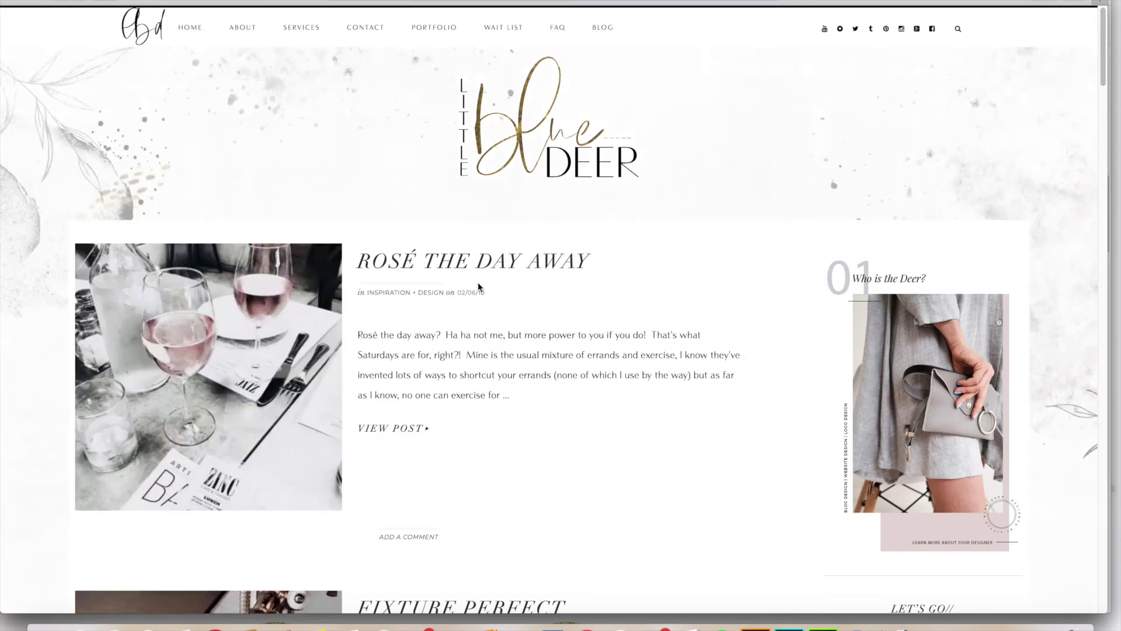
Step: Open the 'Rosé the Day Away' post and scroll to its Leave a Reply form with the Privacy Policy checkbox
click(476, 264)
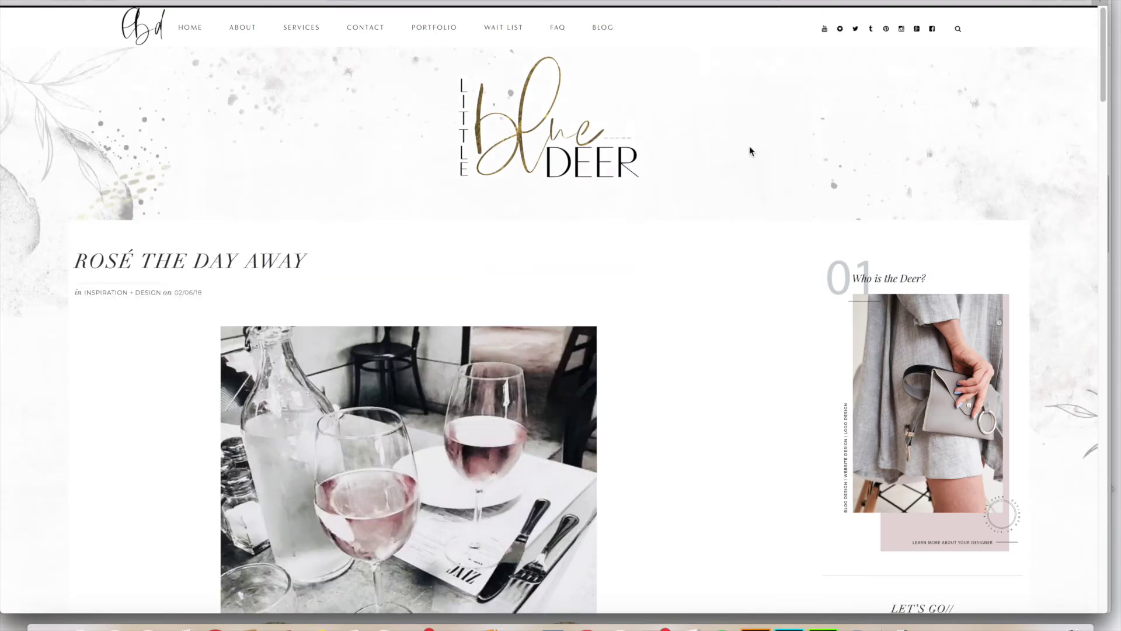
scroll(1075, 176, down, 15)
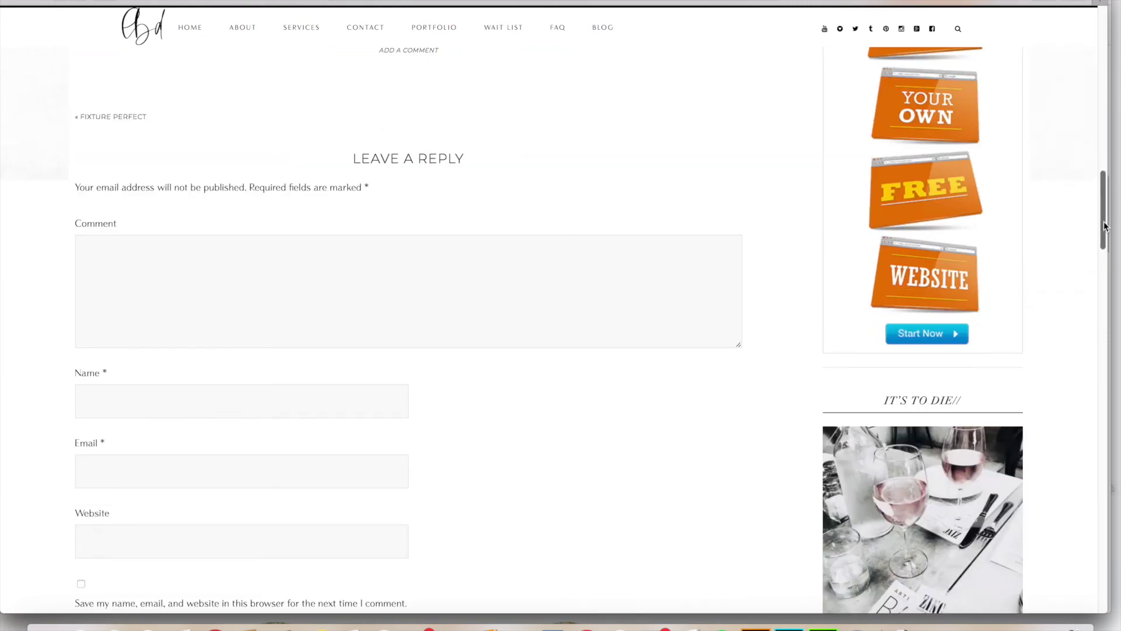
scroll(1096, 264, down, 5)
scroll(1096, 264, down, 1)
scroll(1097, 265, up, 2)
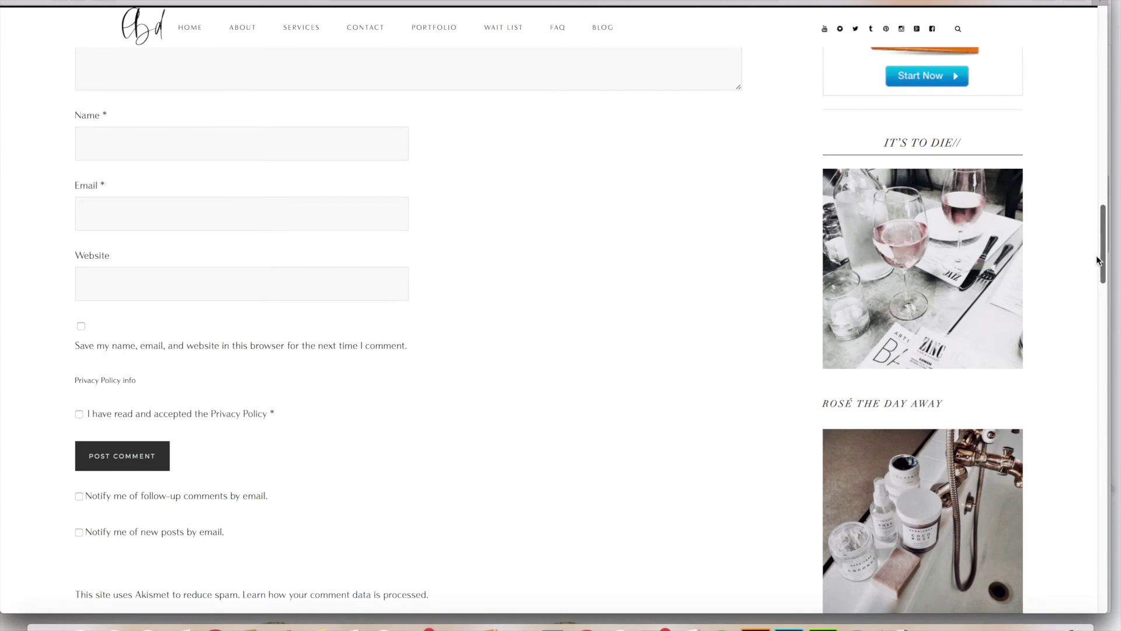
scroll(1095, 264, down, 3)
scroll(1095, 263, up, 2)
scroll(1094, 259, up, 1)
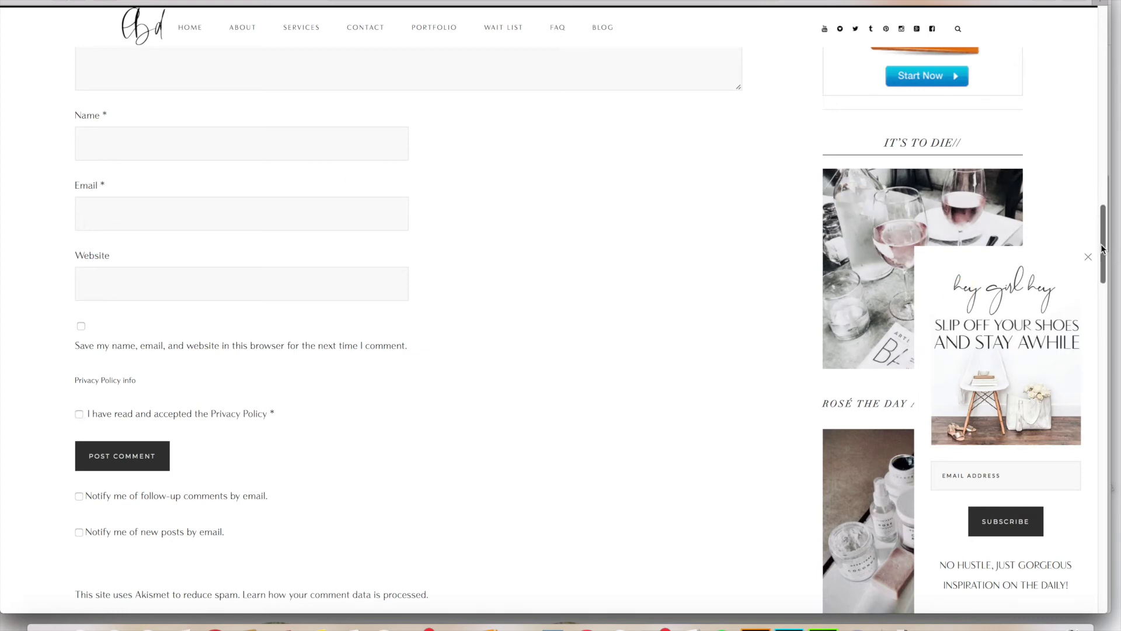
mouse_move(1102, 249)
mouse_down()
mouse_move(1090, 194)
mouse_move(1089, 257)
mouse_up()
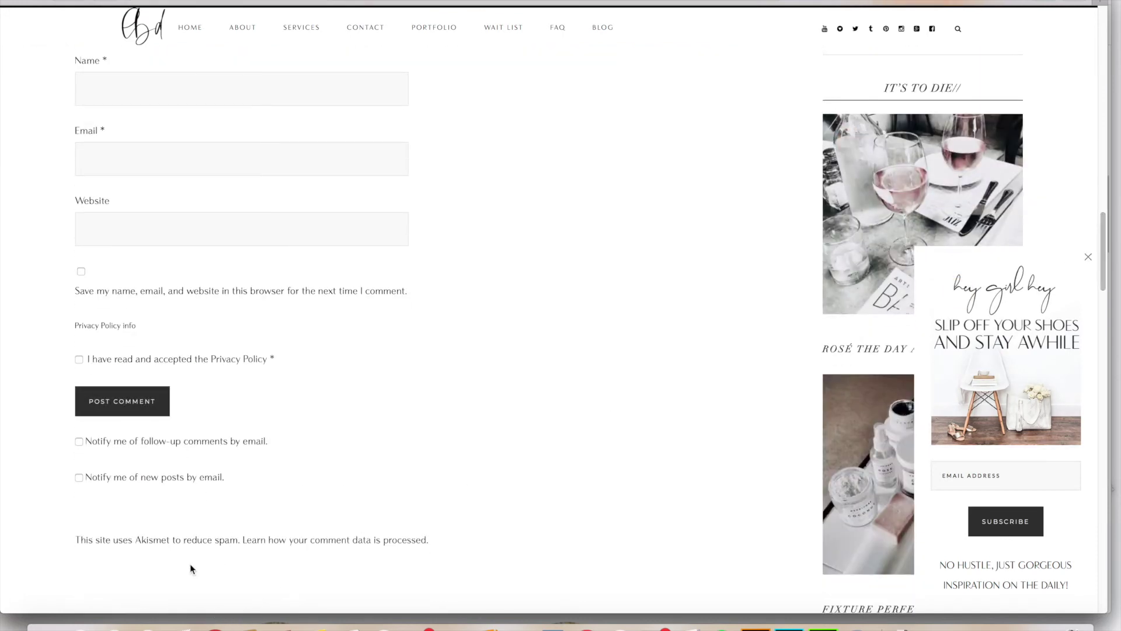
Step: Leave the WP Comment Policy Checkbox plugin page and show the admin's Installed Plugins list
click(214, 627)
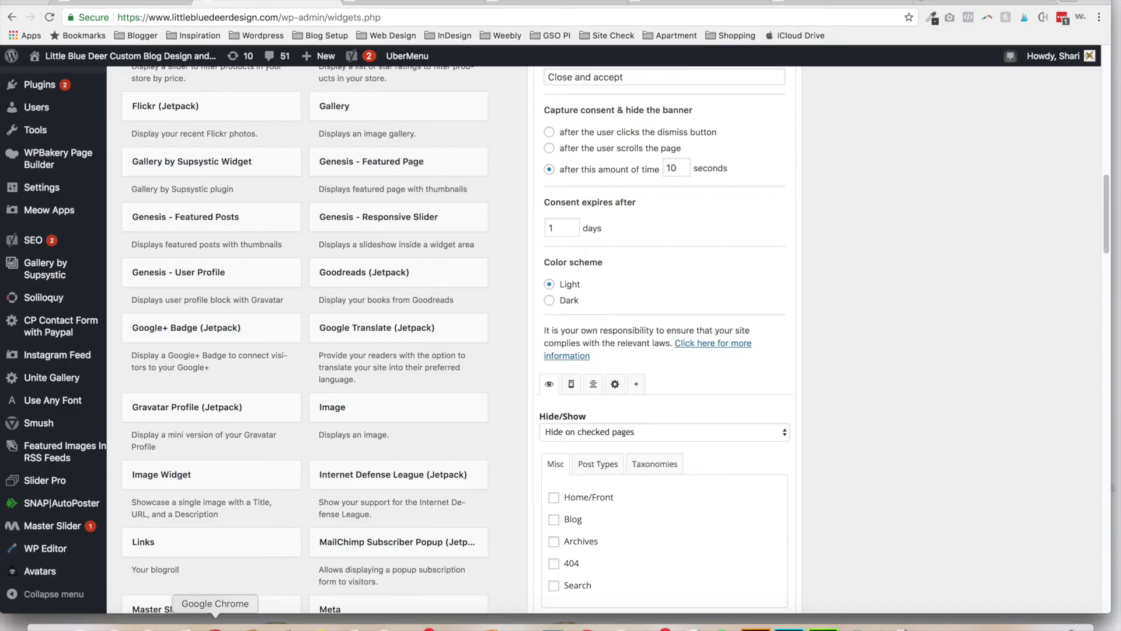
click(932, 4)
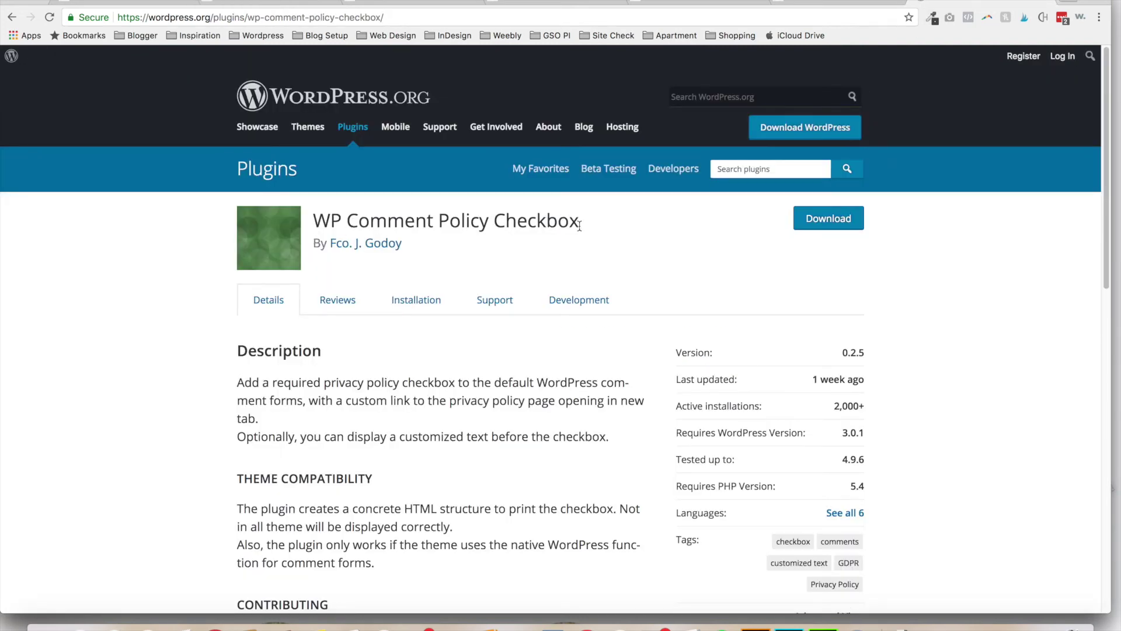
click(293, 2)
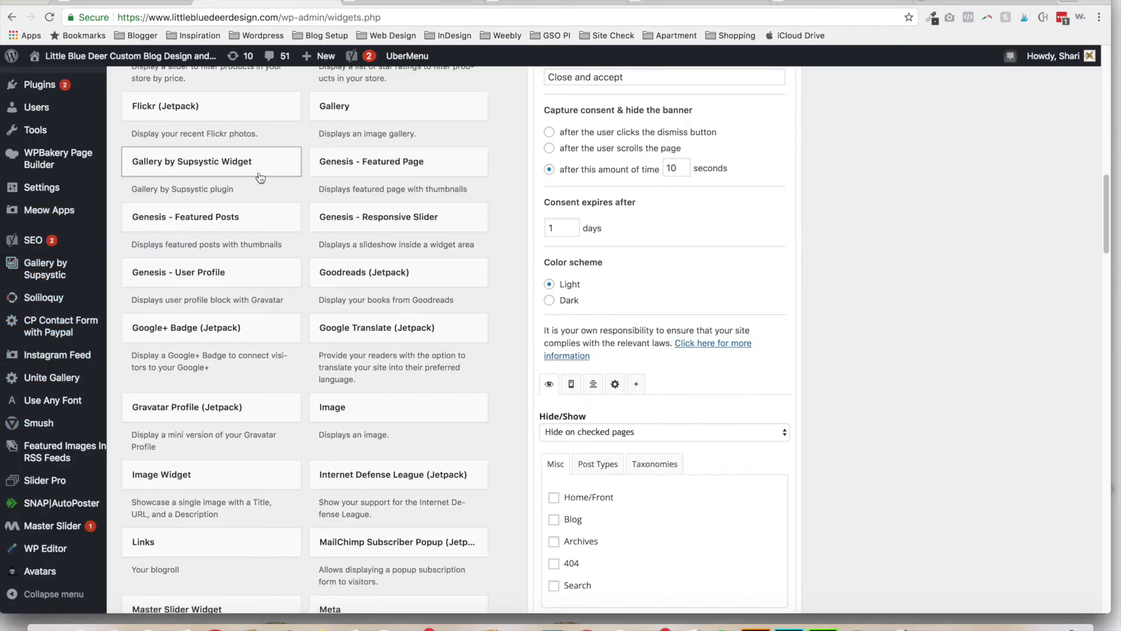
mouse_move(84, 85)
click(139, 92)
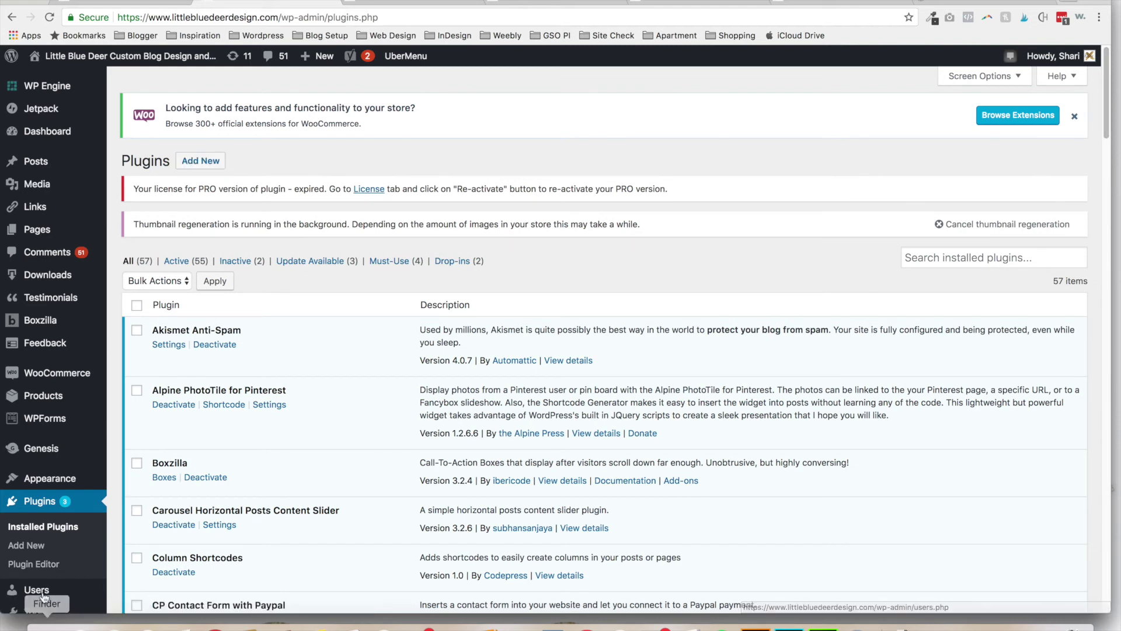
Step: Search Add Plugins for 'wp comment policy checkbox' and confirm WP Comment Policy Checkbox is Active
click(28, 546)
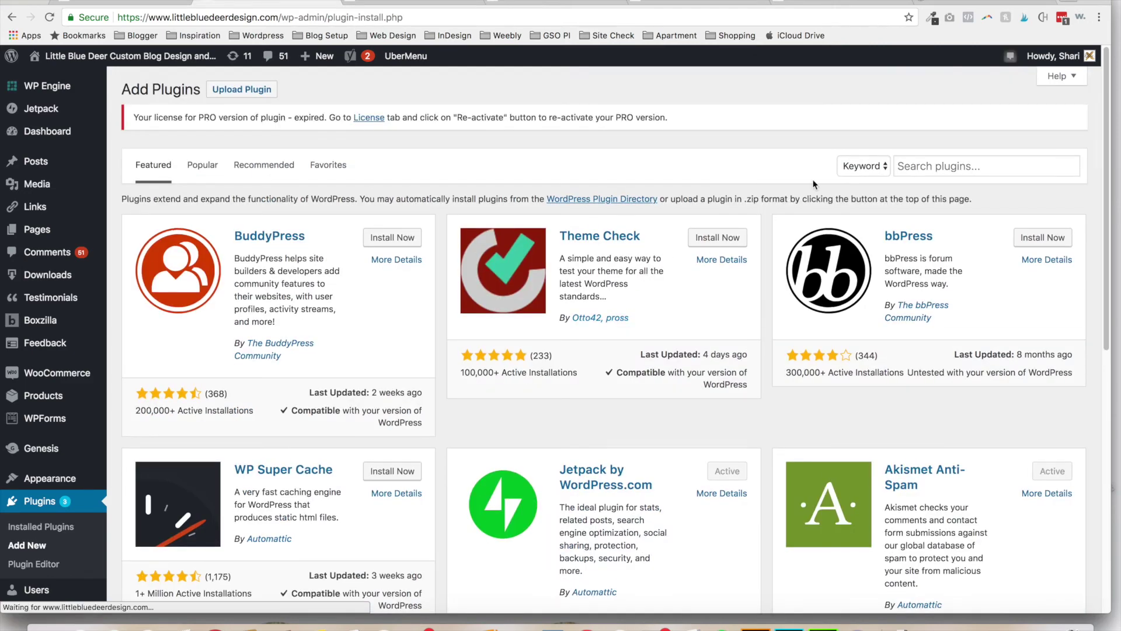
click(913, 164)
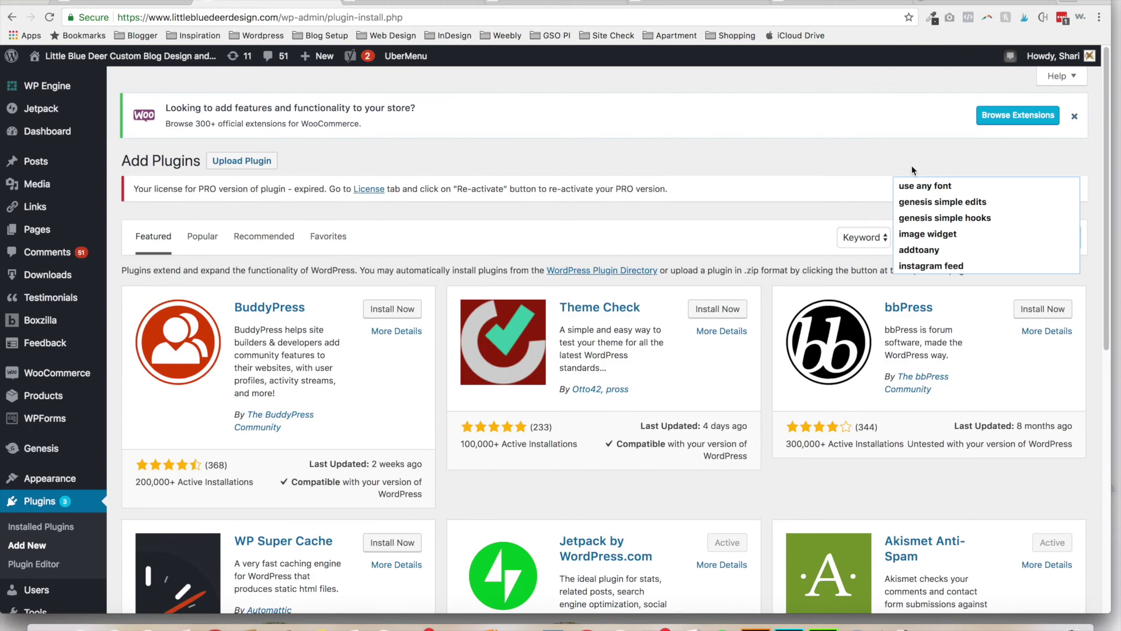
click(924, 231)
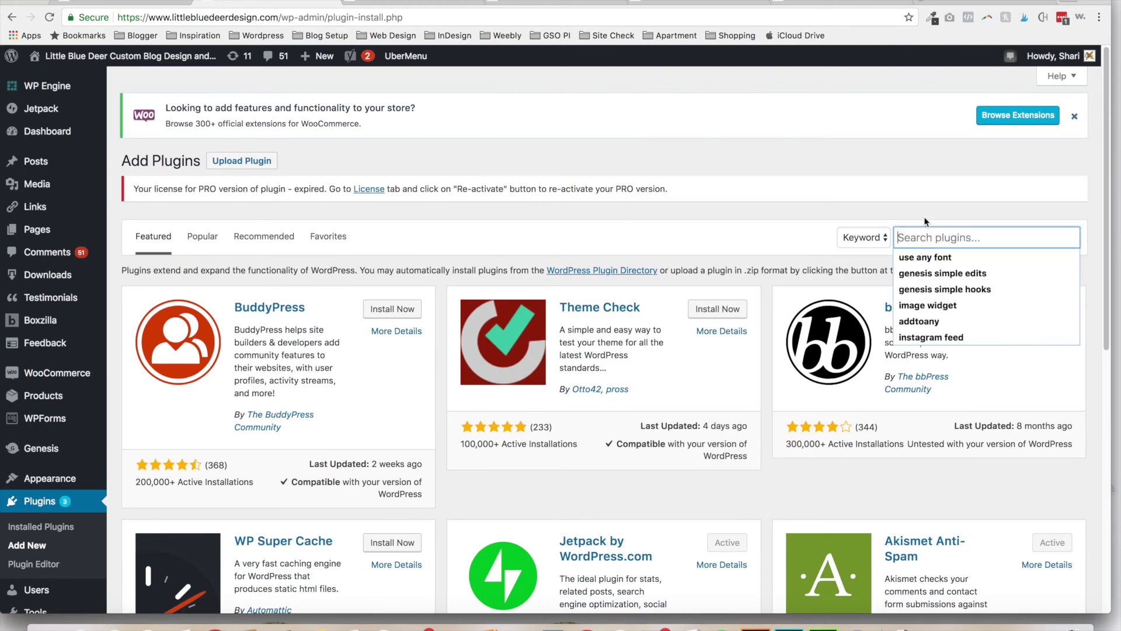
text(wp com)
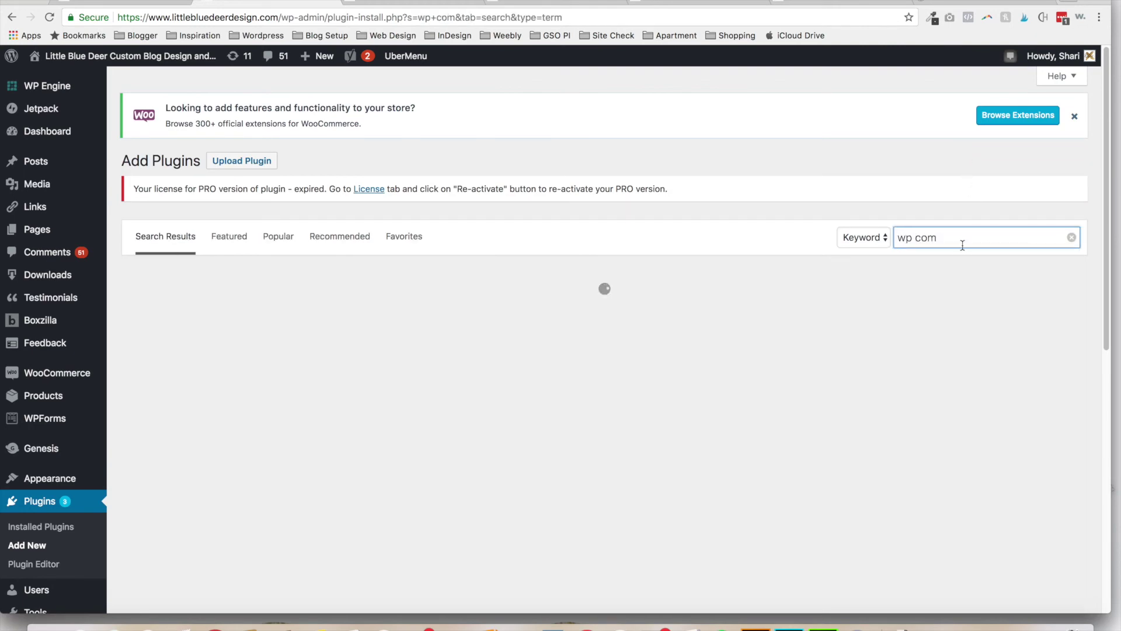
text(ment)
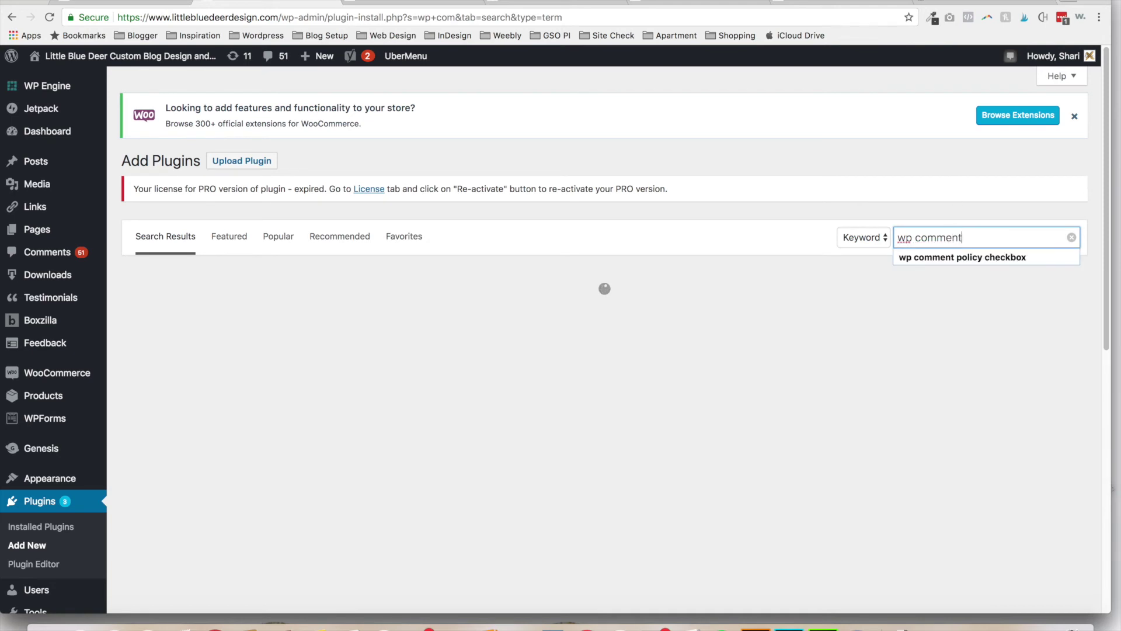
text( policy checkb)
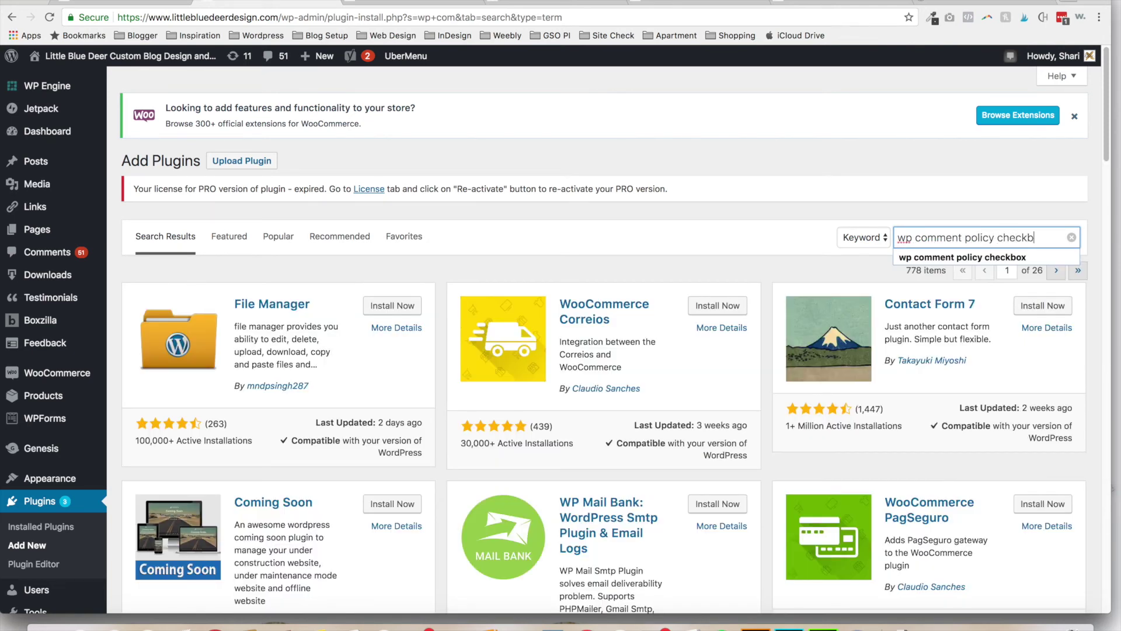
text(ox)
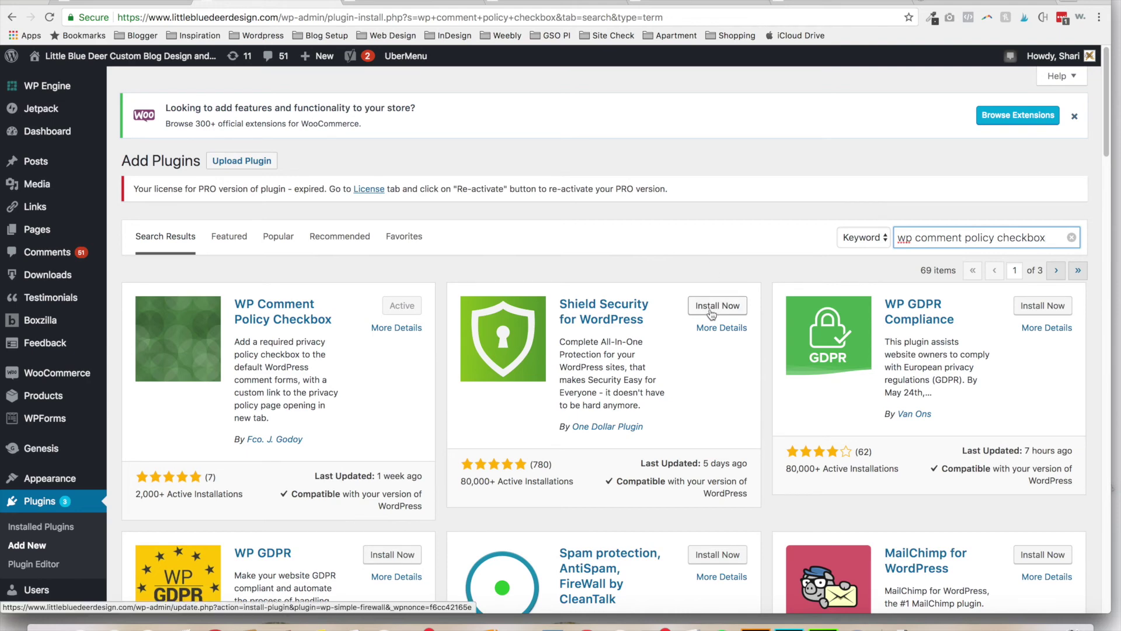
drag(1103, 158, 1103, 185)
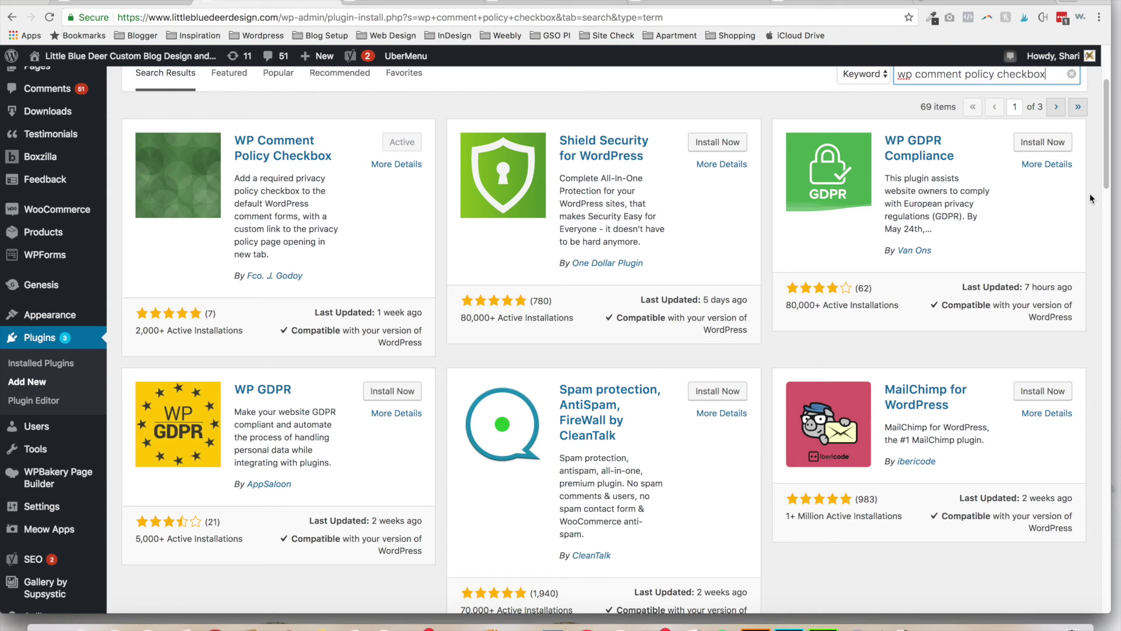
scroll(1093, 175, up, 4)
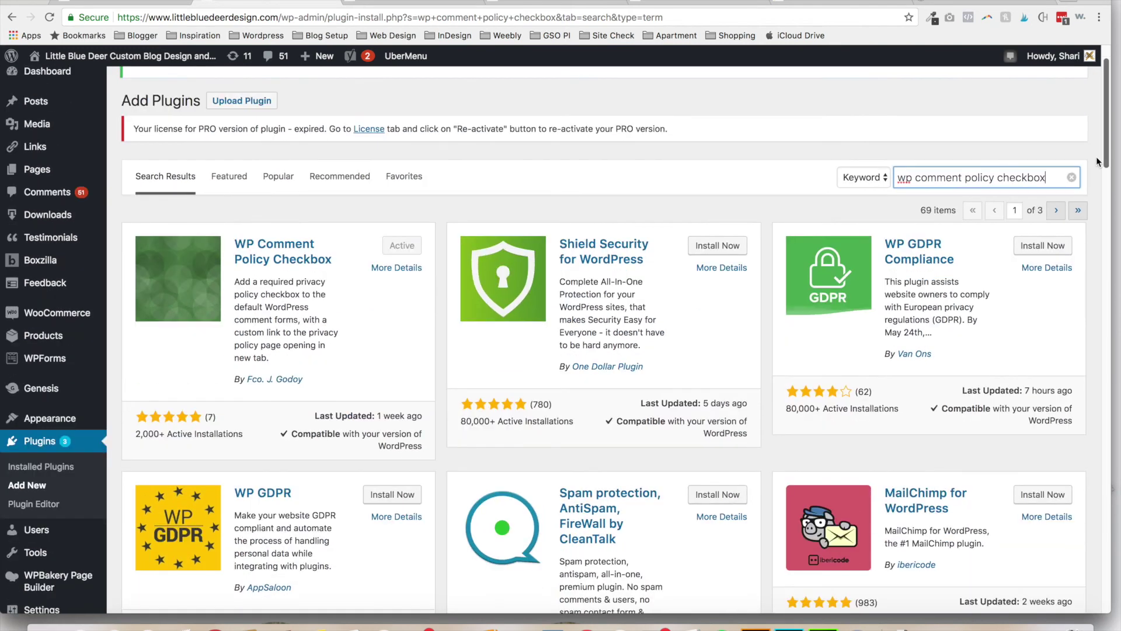
scroll(1096, 156, down, 10)
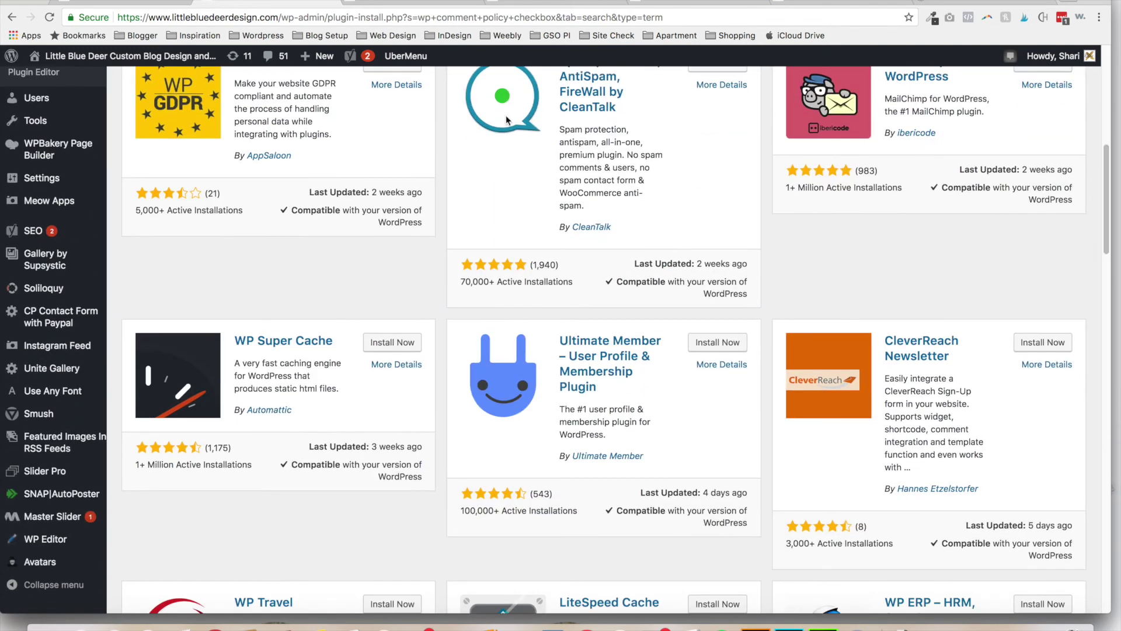
Step: In Settings > Discussion, set the Comments policy checkbox to link to the Privacy Policy page
mouse_move(73, 184)
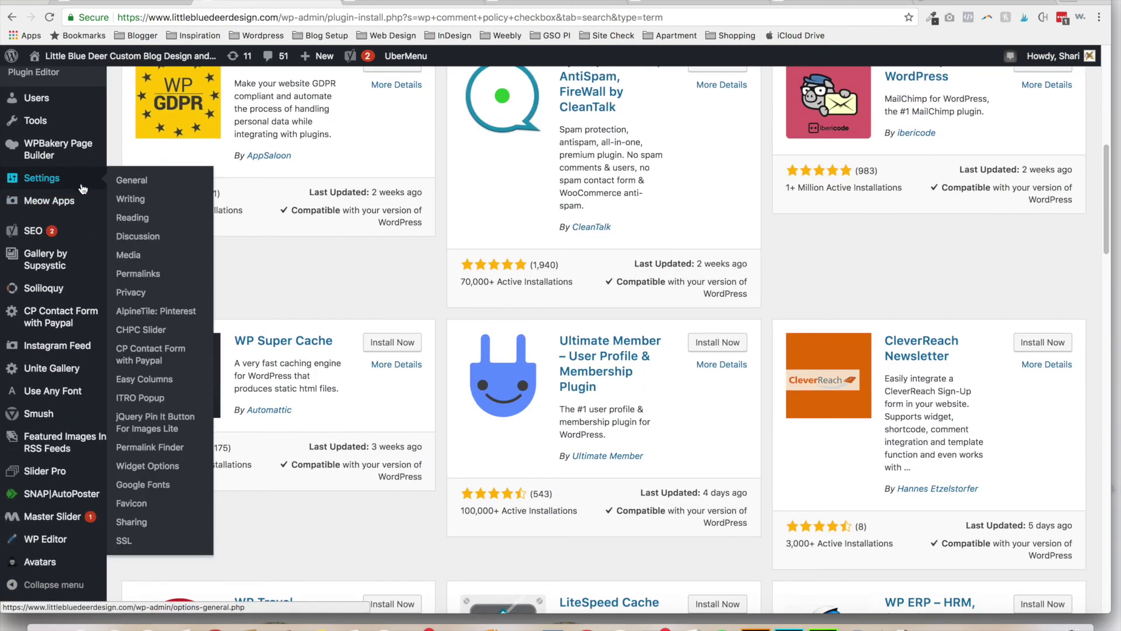
click(139, 236)
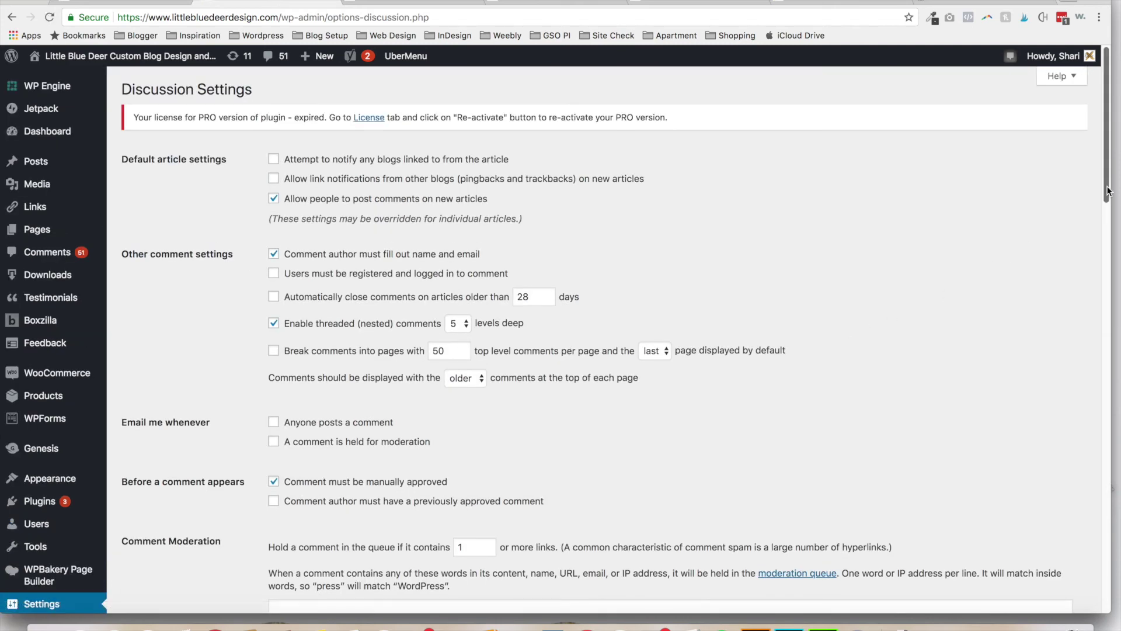
drag(1105, 191, 1091, 393)
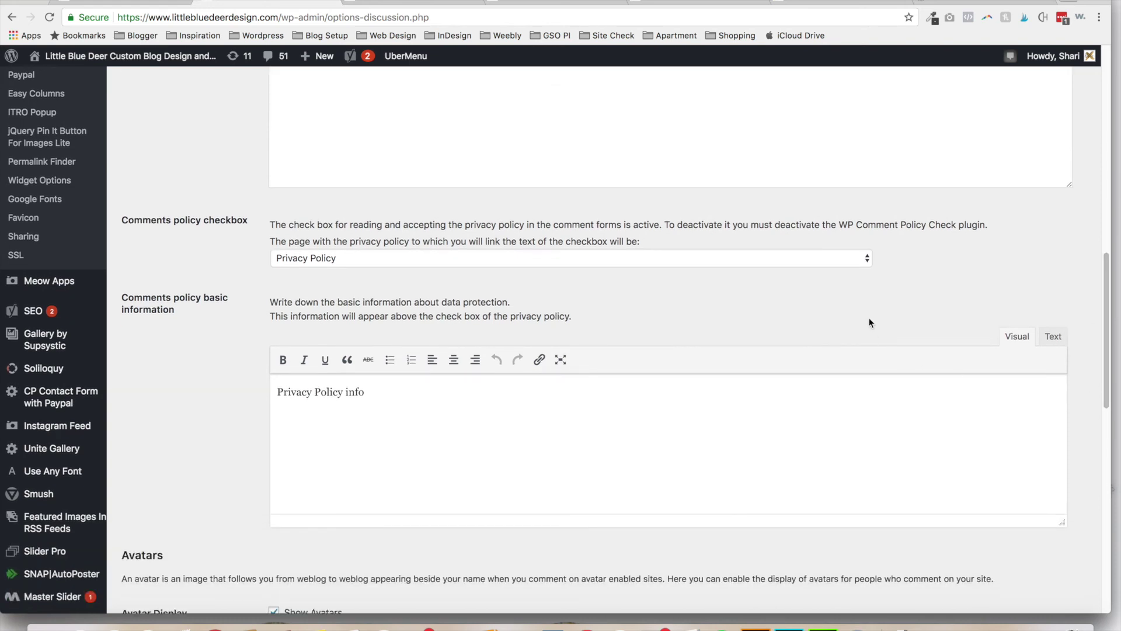
click(688, 261)
click(687, 260)
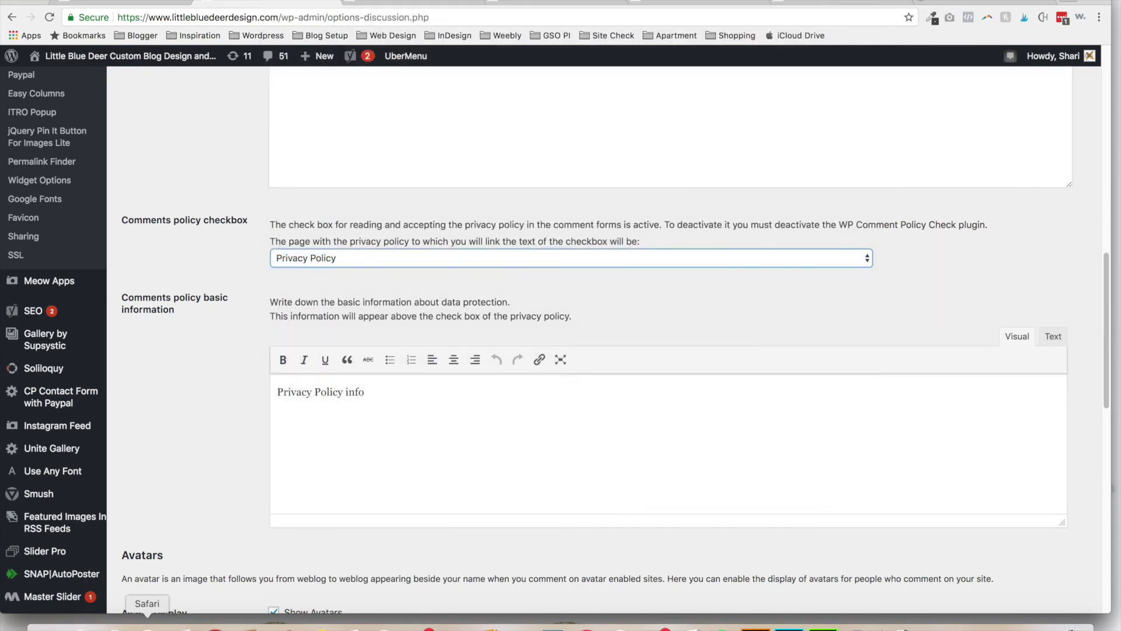
Step: Compare the live comment form in Safari against the Discussion settings
click(147, 625)
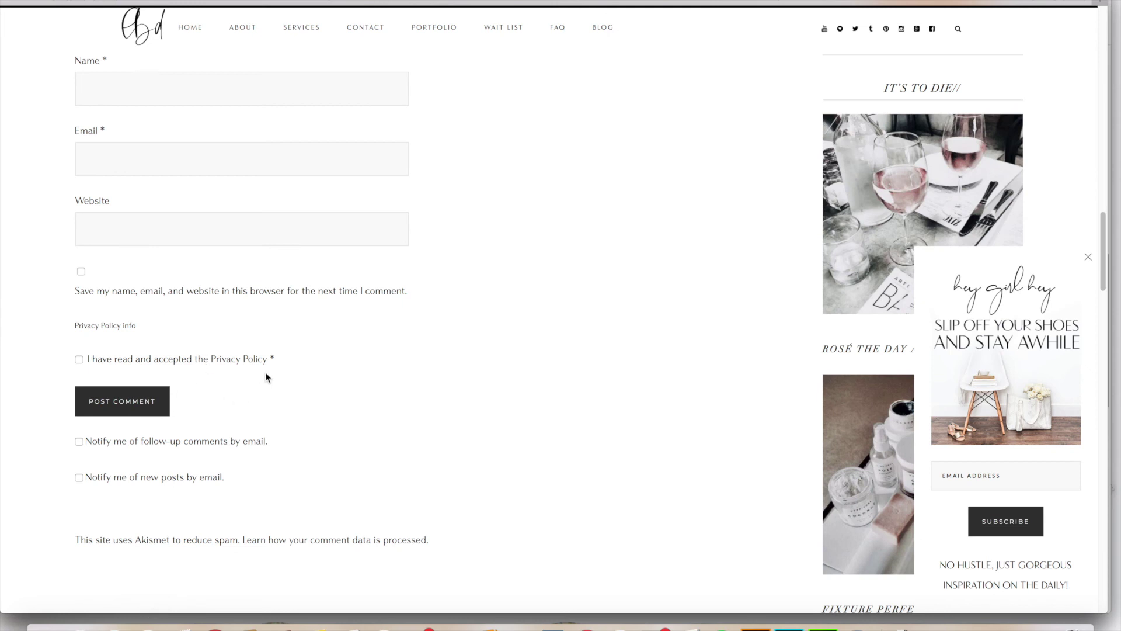
click(215, 626)
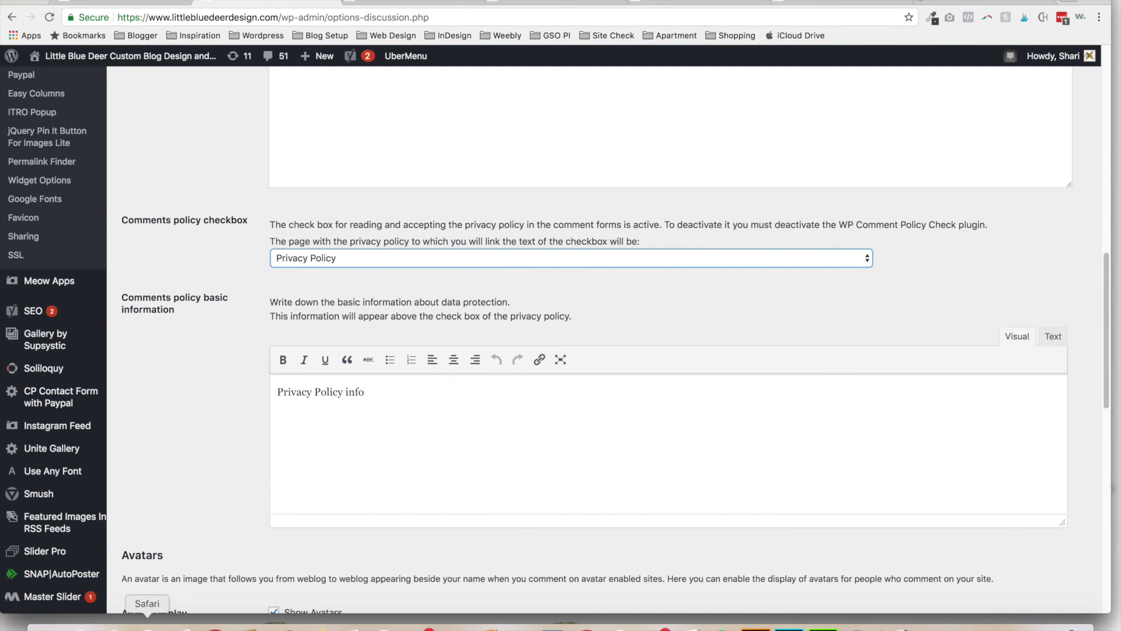
click(148, 625)
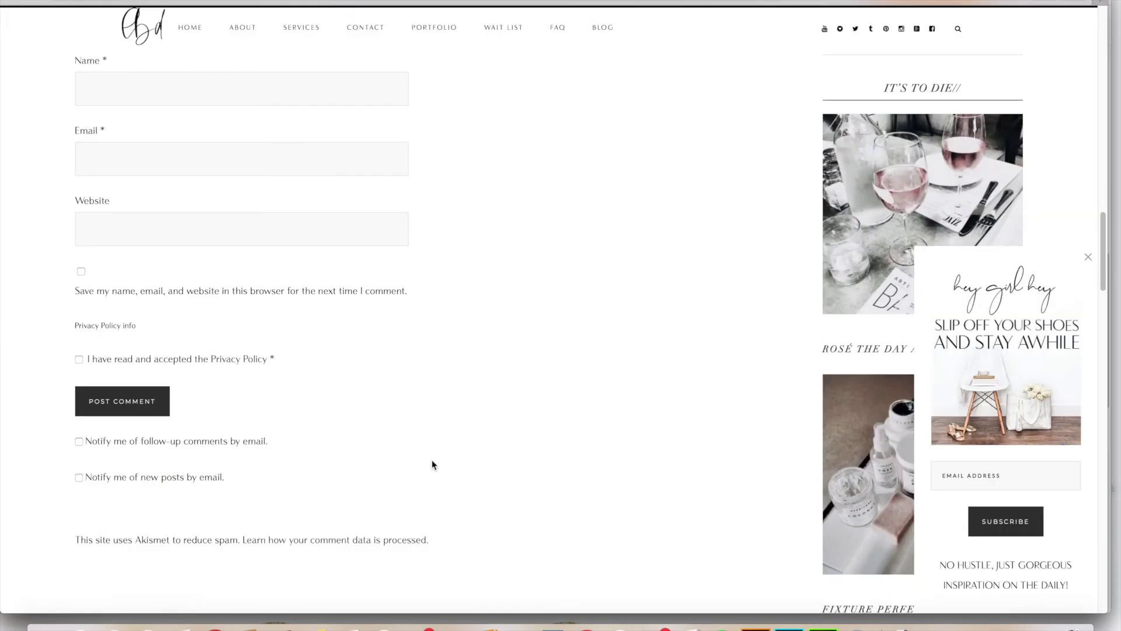
click(215, 626)
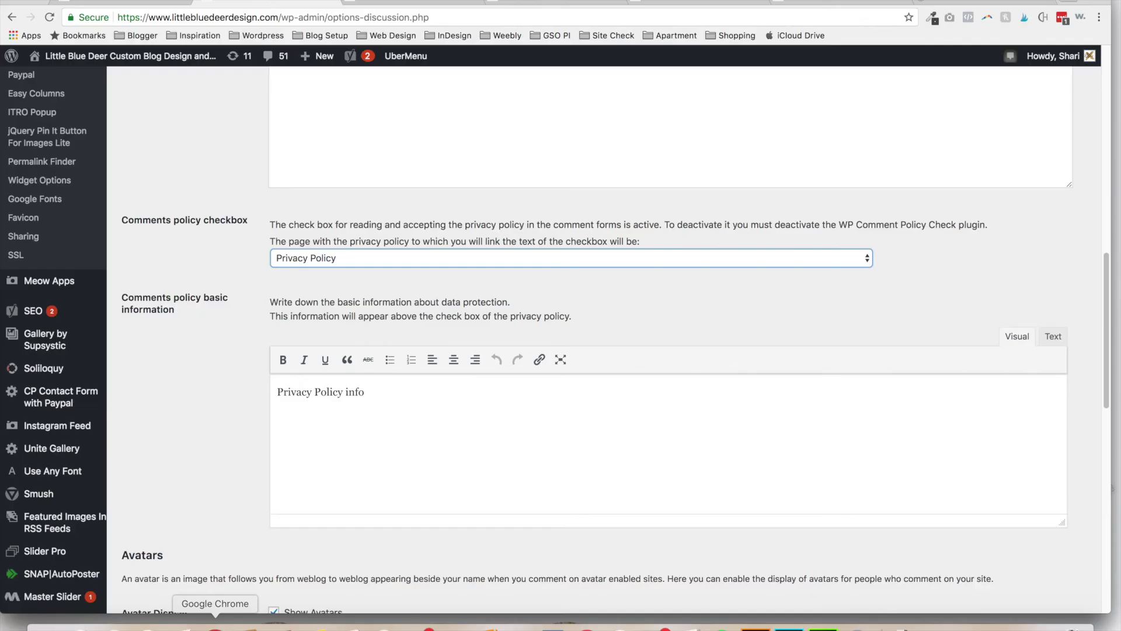
Step: Show the WordPress Tutorials page from the top, briefly opening and closing the site search
click(552, 3)
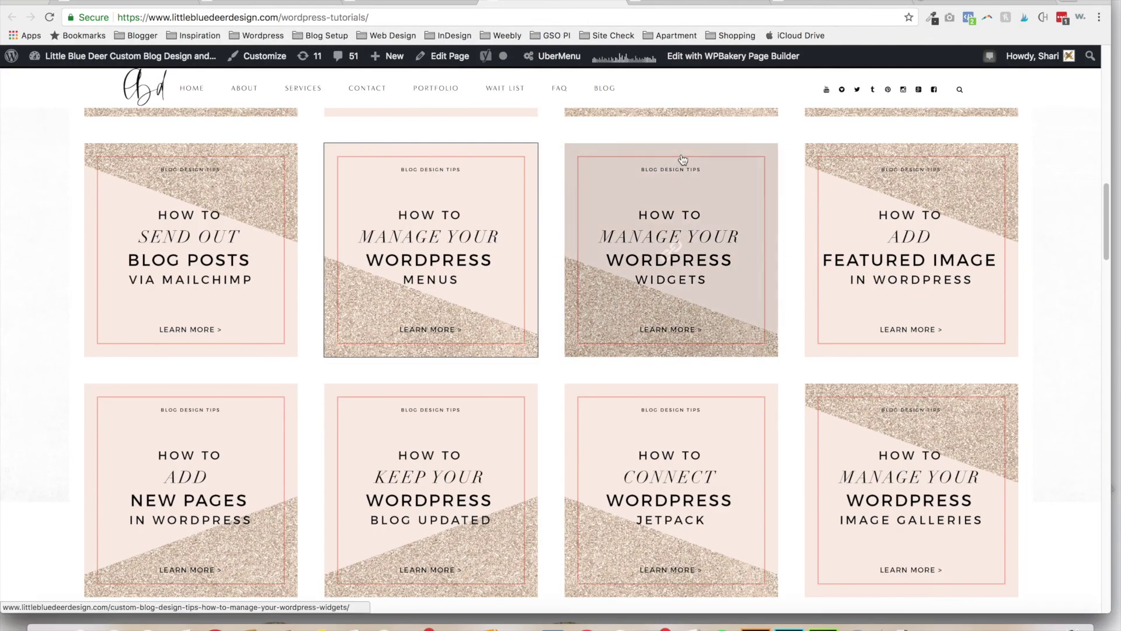
scroll(1107, 192, up, 10)
scroll(1113, 143, up, 8)
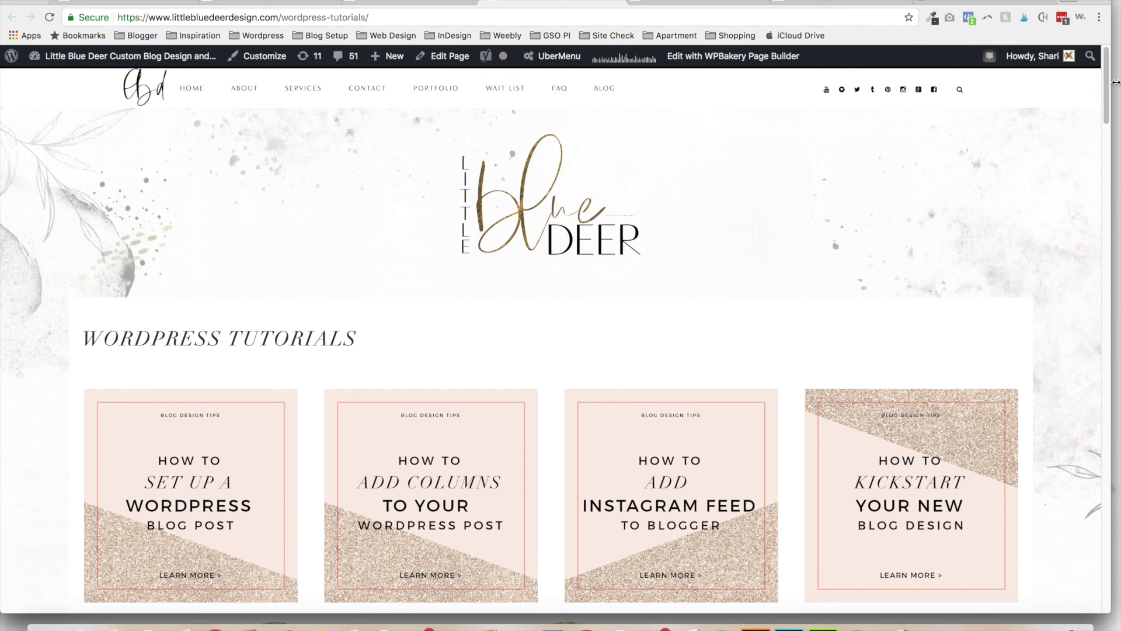
click(959, 90)
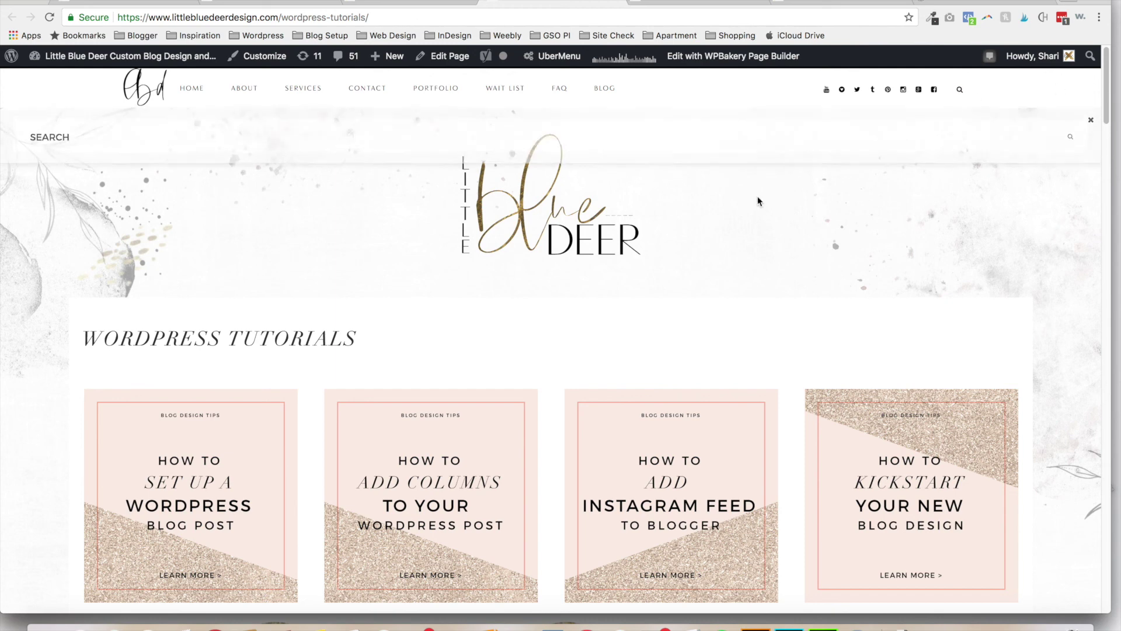
click(758, 201)
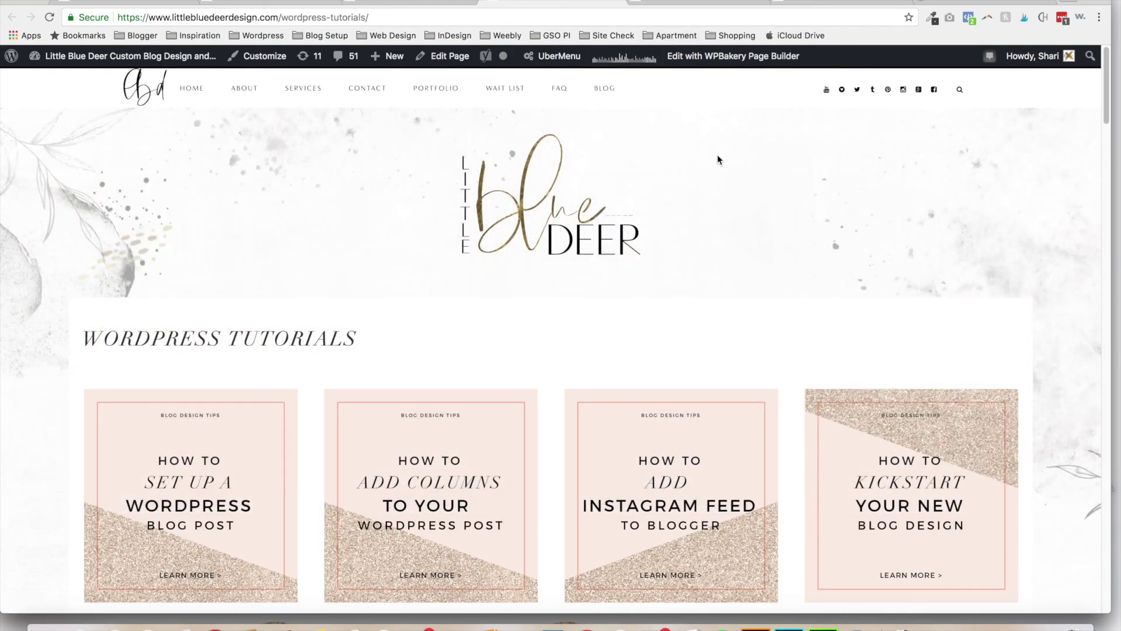
drag(1105, 133, 1111, 87)
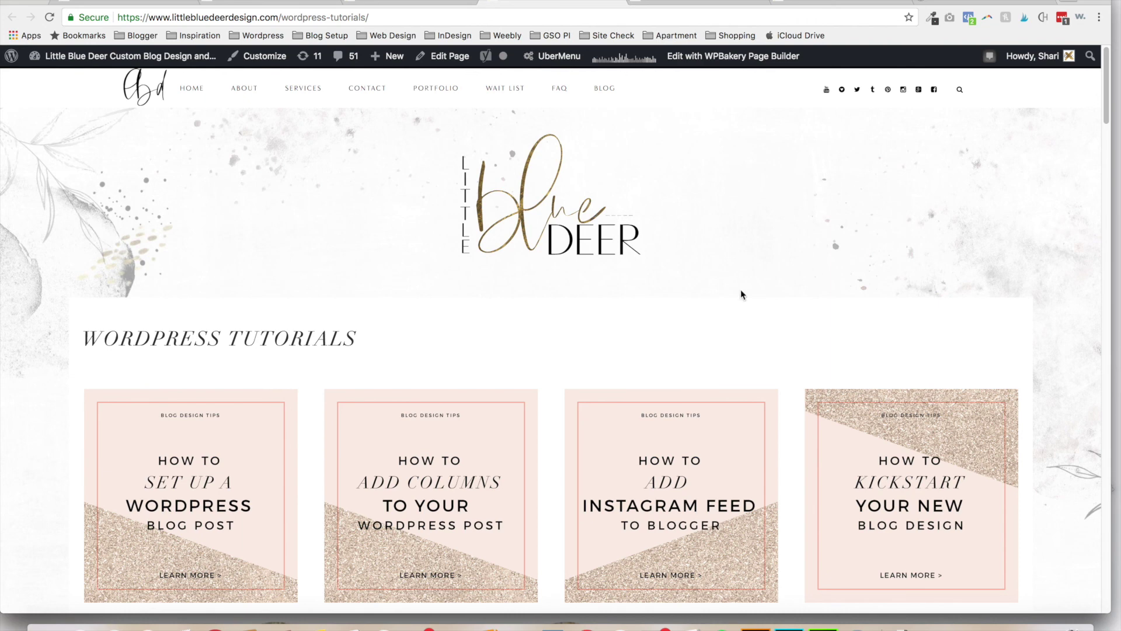